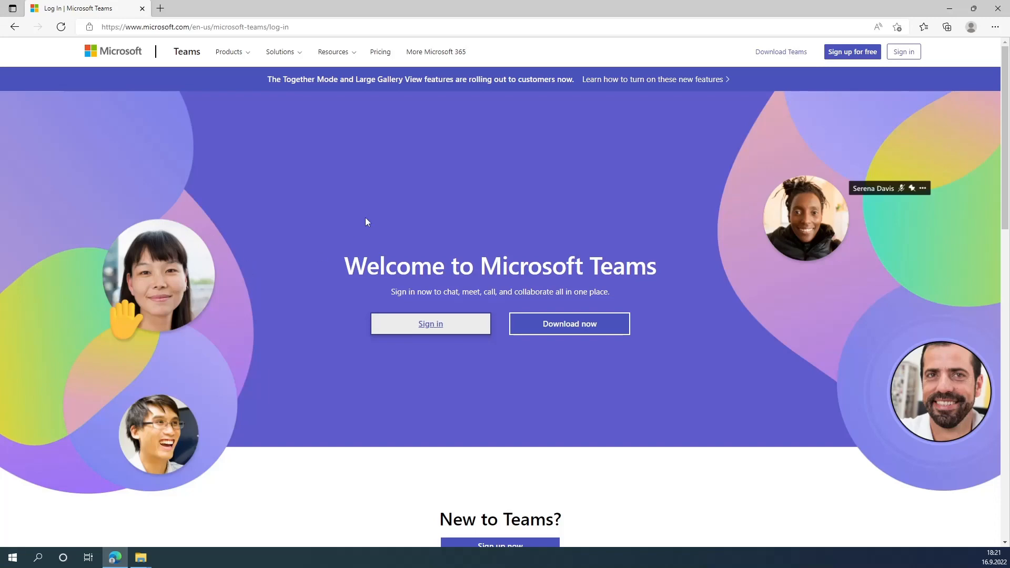
# - Sign in to Teams on the web, then check the Edge profile and the WJ Teams account
pyautogui.click(438, 324)
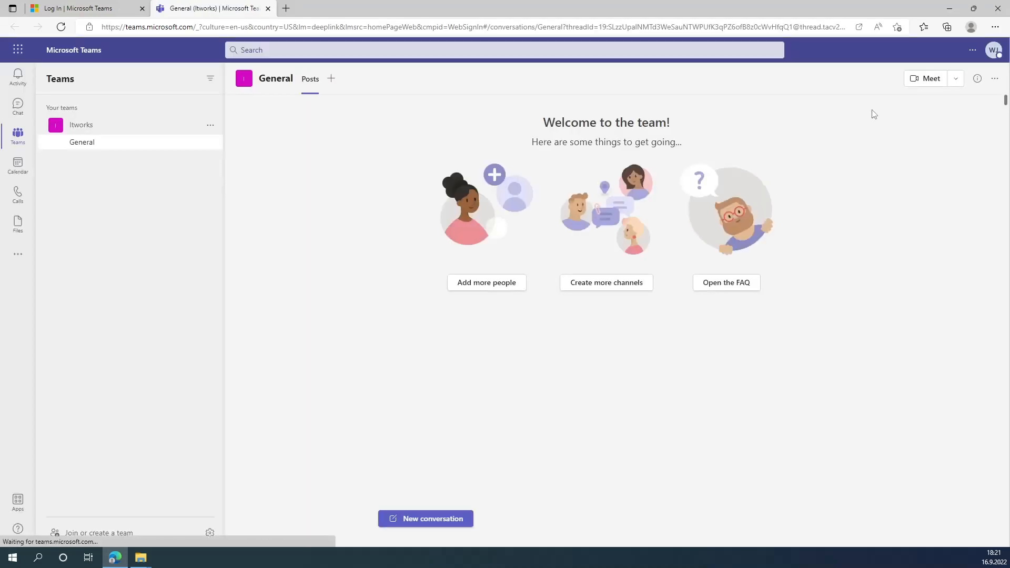
pyautogui.click(970, 27)
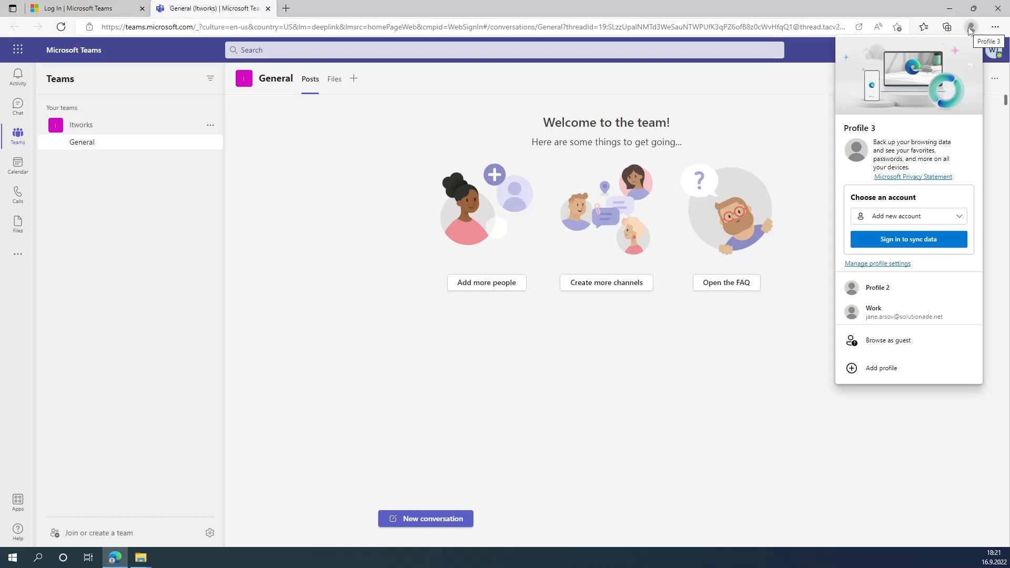
pyautogui.click(971, 29)
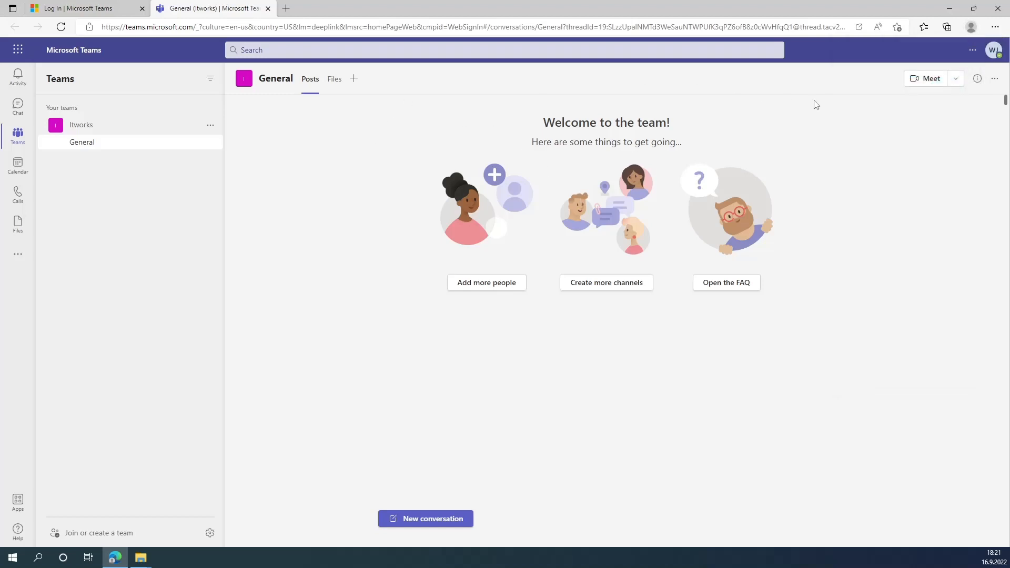
pyautogui.click(992, 51)
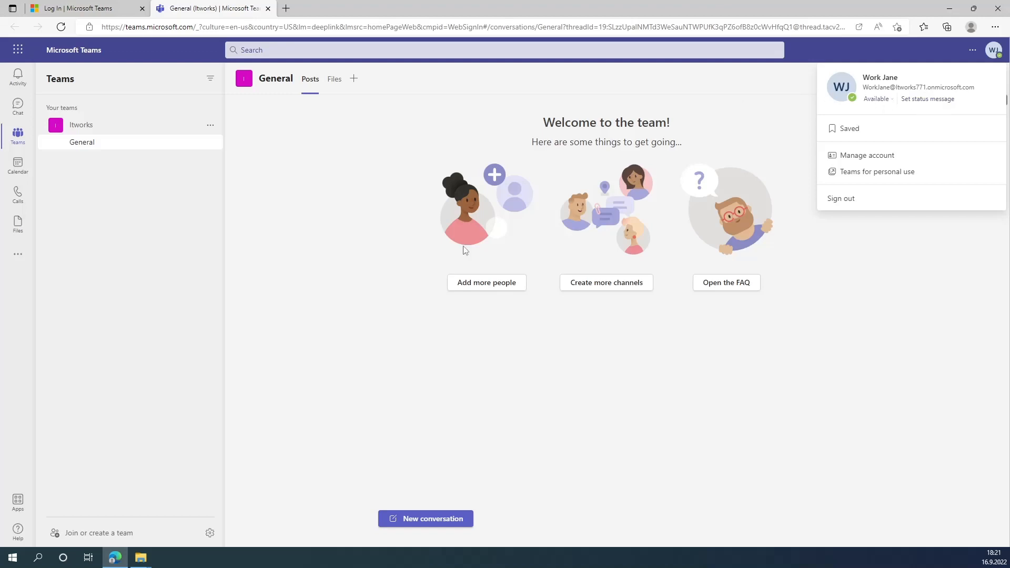
pyautogui.click(605, 326)
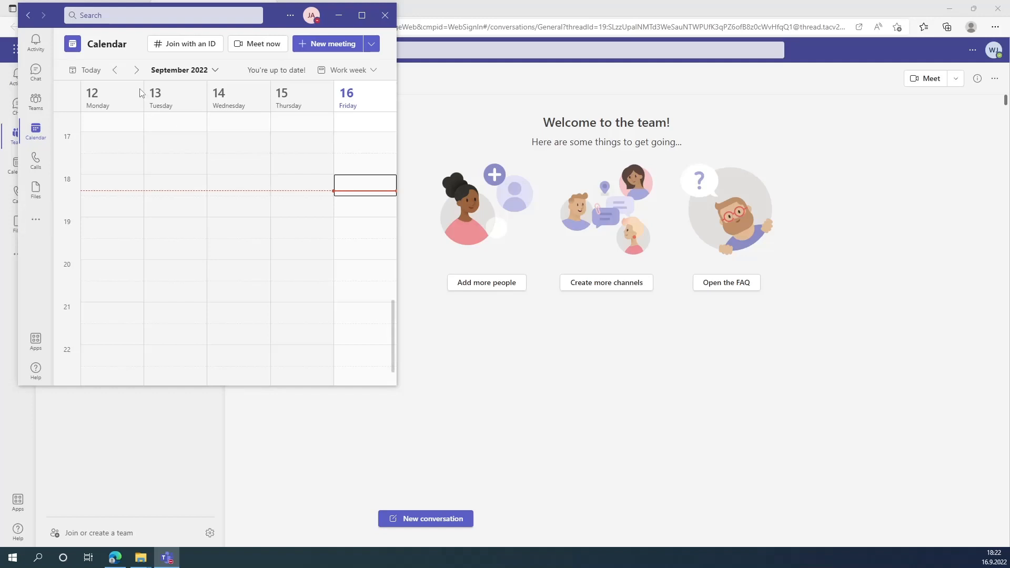
# - Compare the JA account in desktop Teams with the WJ account in web Teams
pyautogui.click(312, 17)
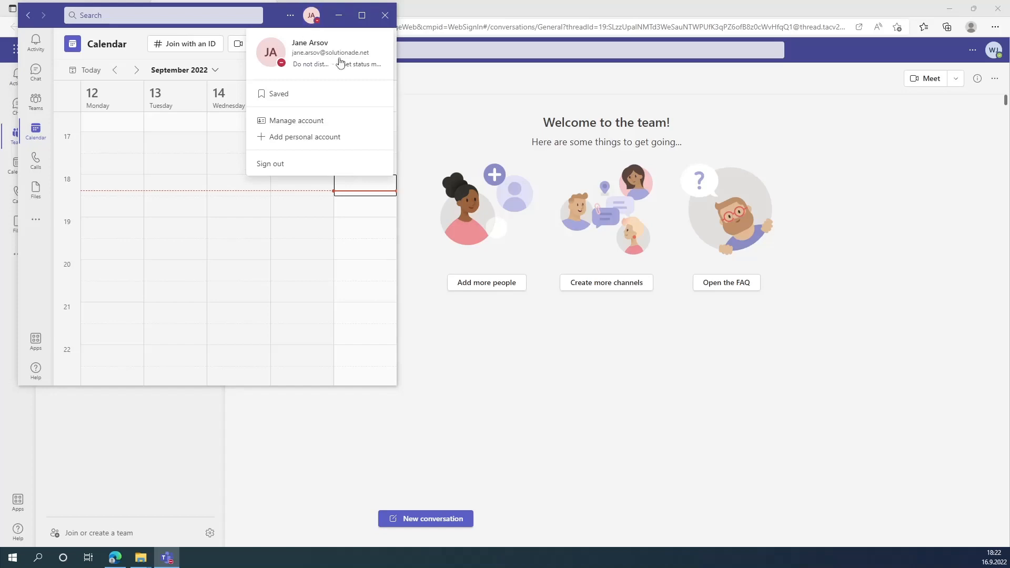
pyautogui.click(993, 50)
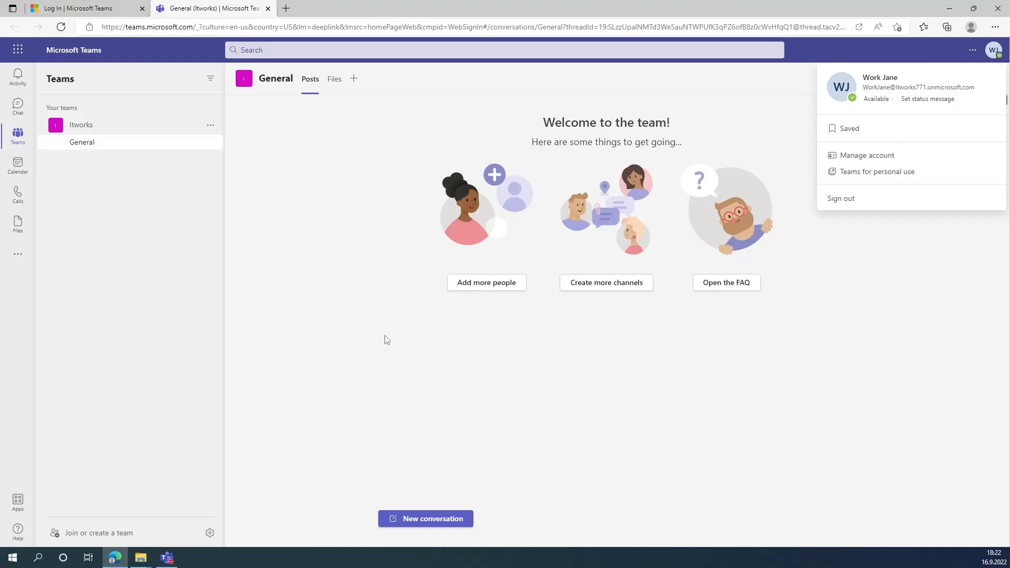
pyautogui.click(166, 556)
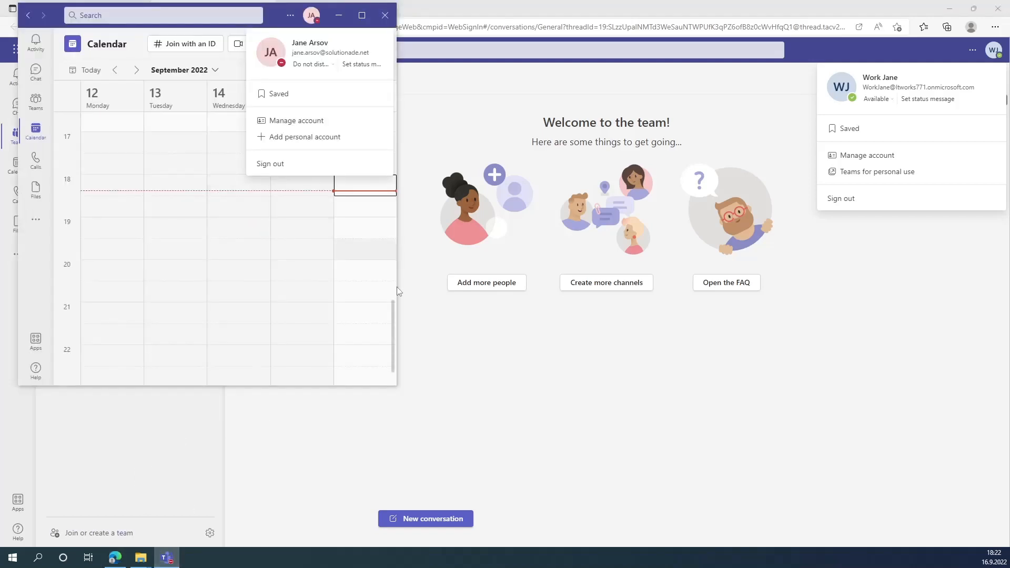
pyautogui.click(596, 359)
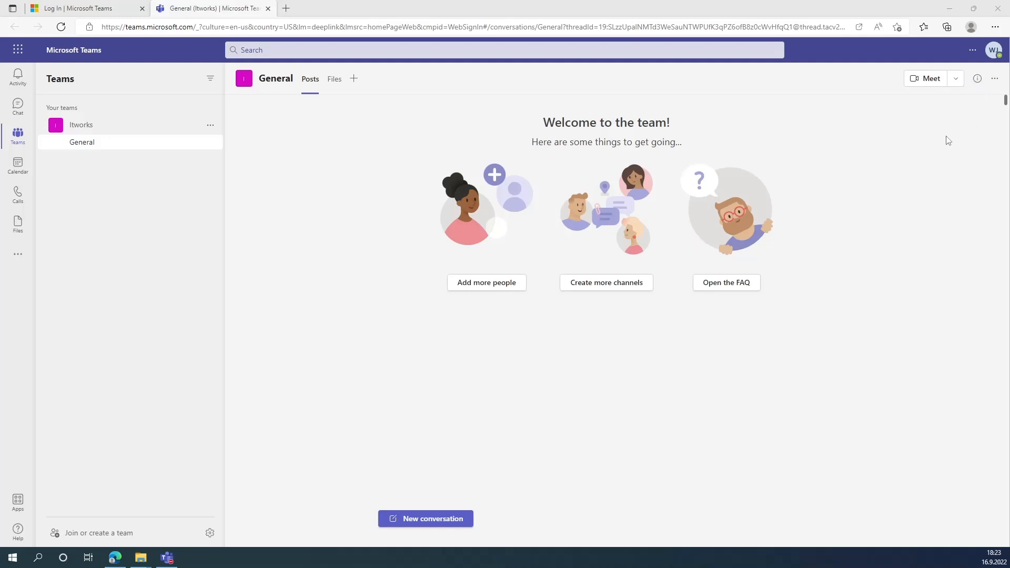
# - View the installed browser apps under Settings and more > Apps > Manage apps
pyautogui.click(998, 30)
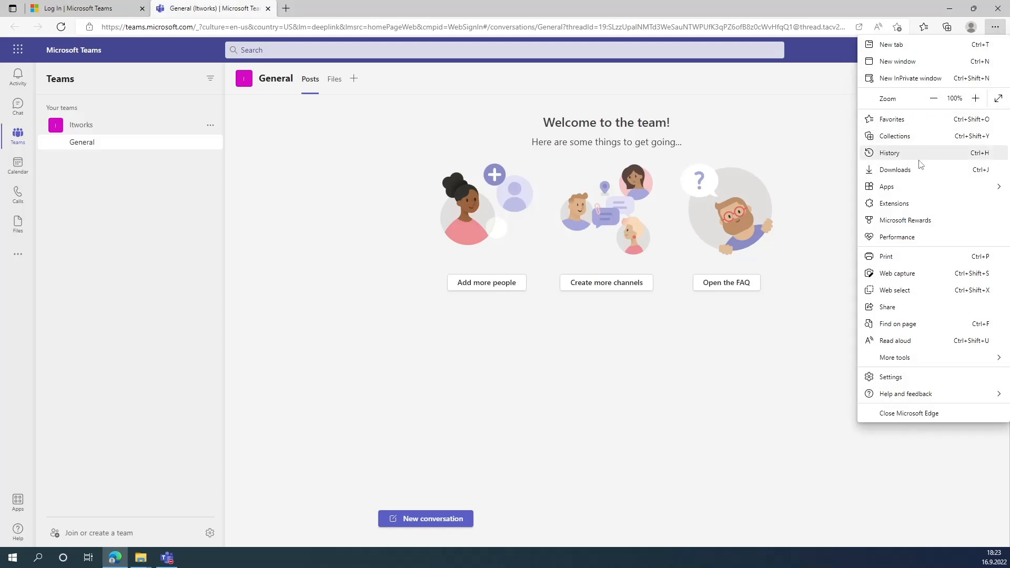
pyautogui.moveTo(904, 189)
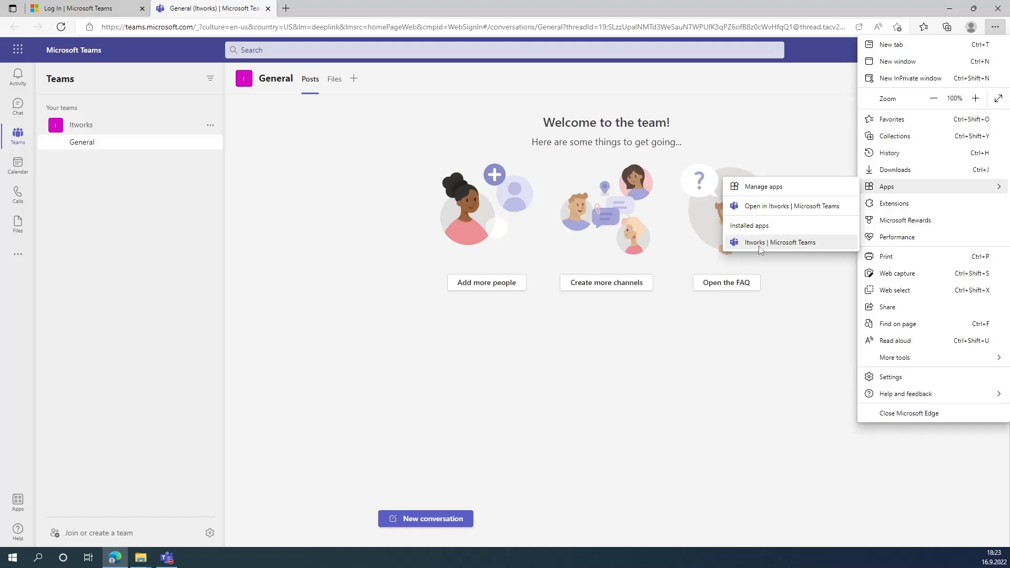
pyautogui.click(775, 193)
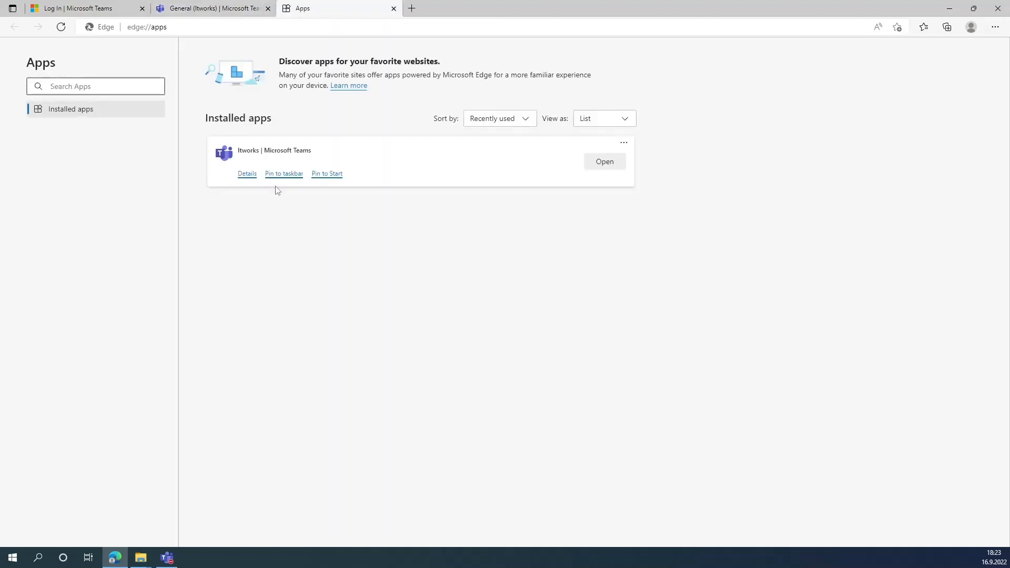
# - From the Teams tab, choose Apps > Open in Itworks | Microsoft Teams
pyautogui.click(210, 10)
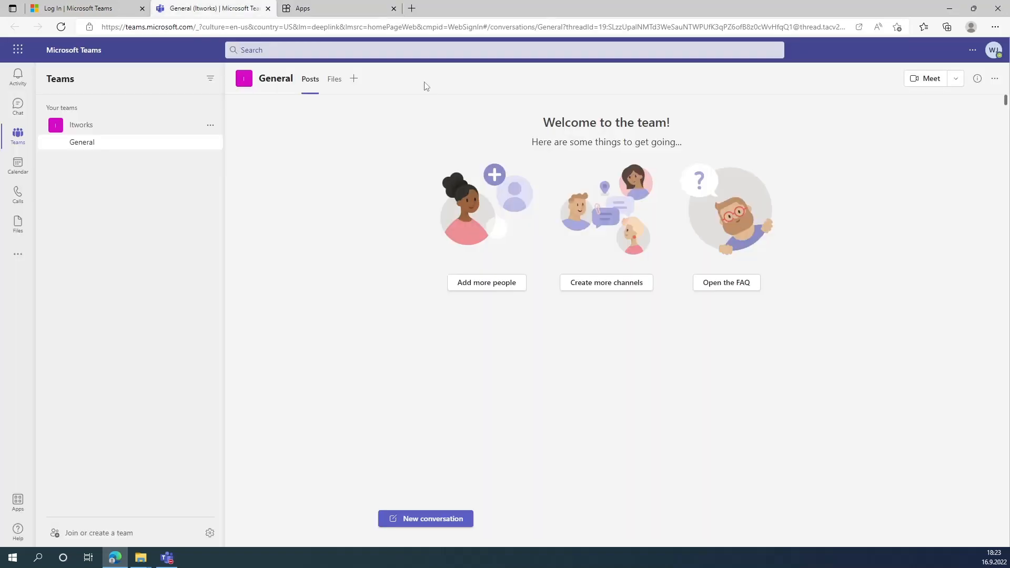
pyautogui.click(994, 27)
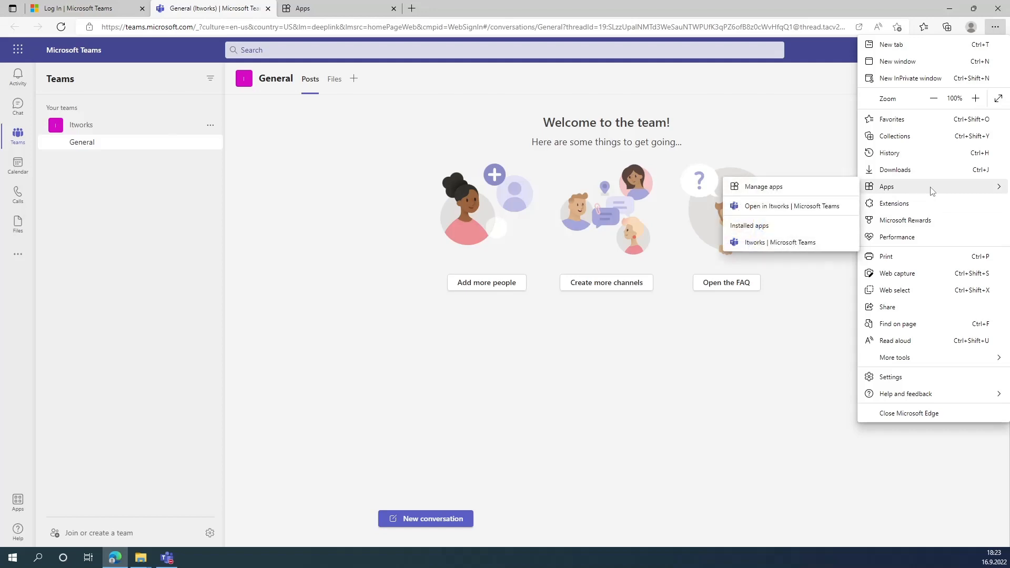
pyautogui.click(779, 243)
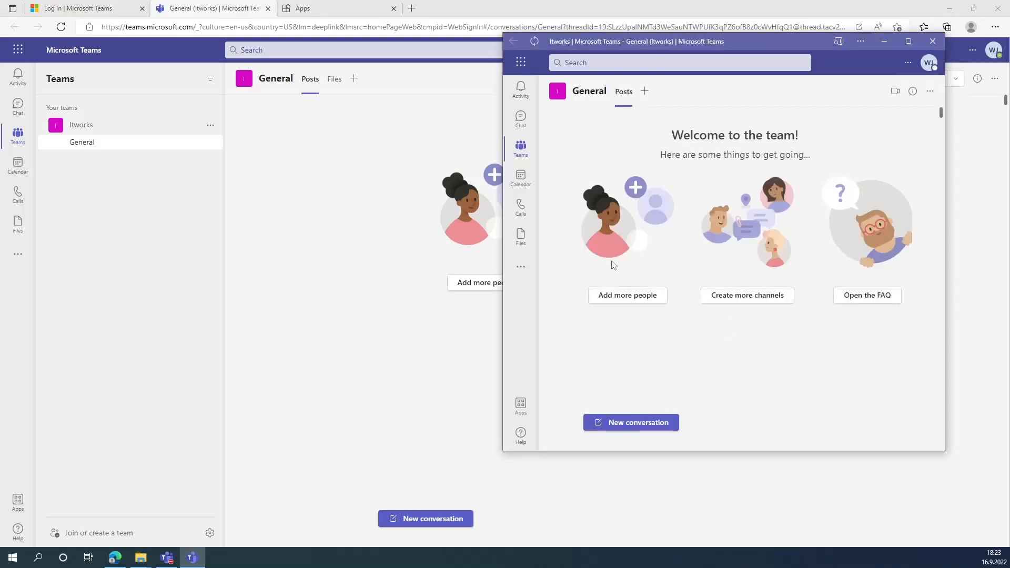
# - Bring the Itworks Teams app window onto the desktop and move it to the right
pyautogui.moveTo(518, 114)
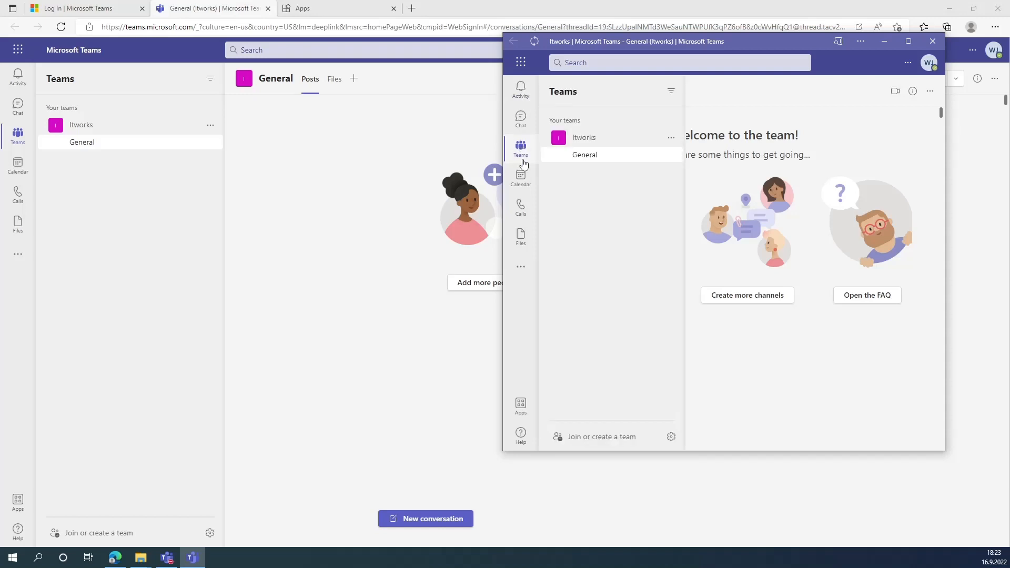
pyautogui.moveTo(521, 151)
pyautogui.moveTo(806, 46); pyautogui.dragTo(439, 100)
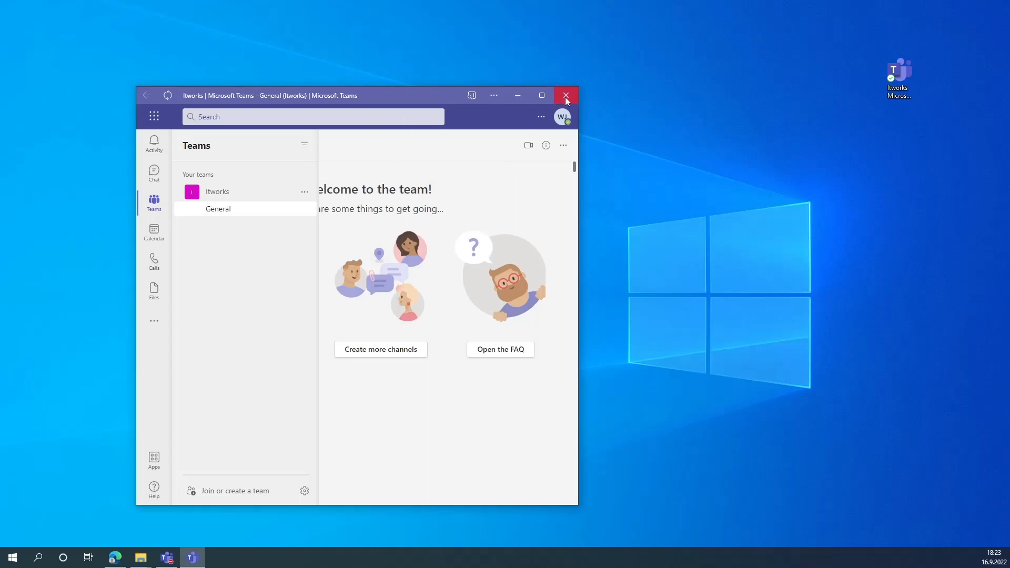
pyautogui.click(542, 96)
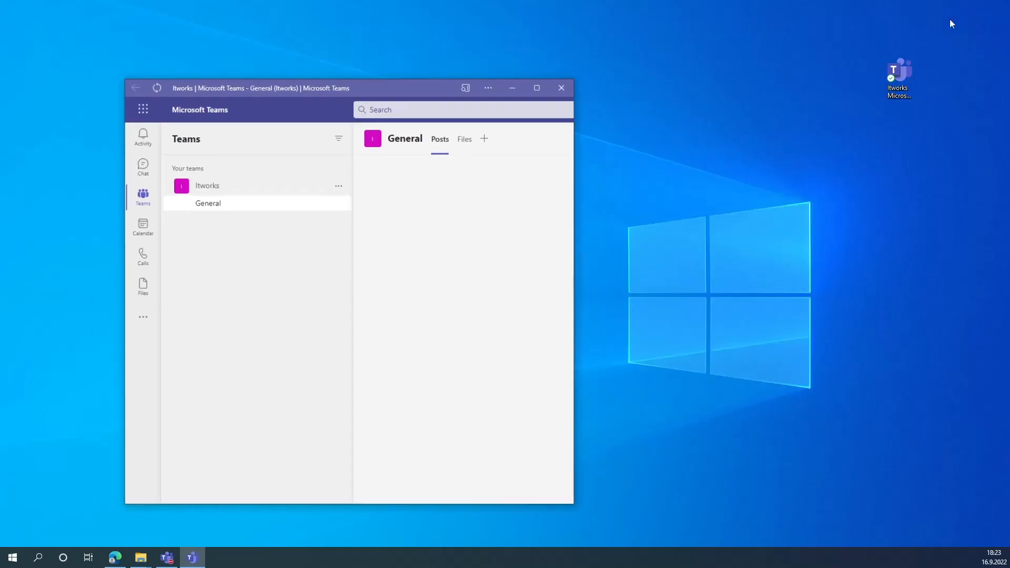
pyautogui.click(973, 8)
pyautogui.click(517, 95)
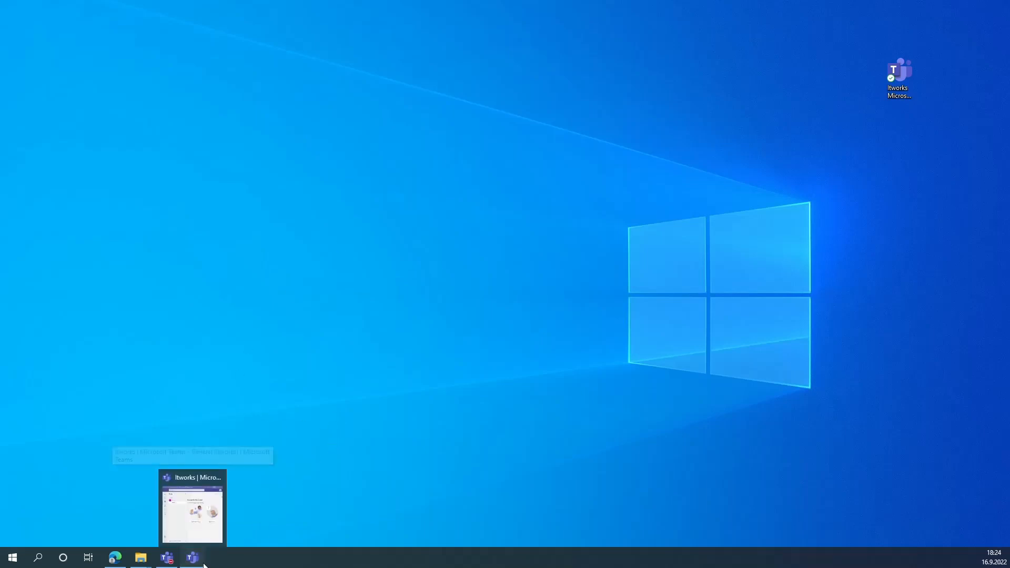
pyautogui.click(191, 500)
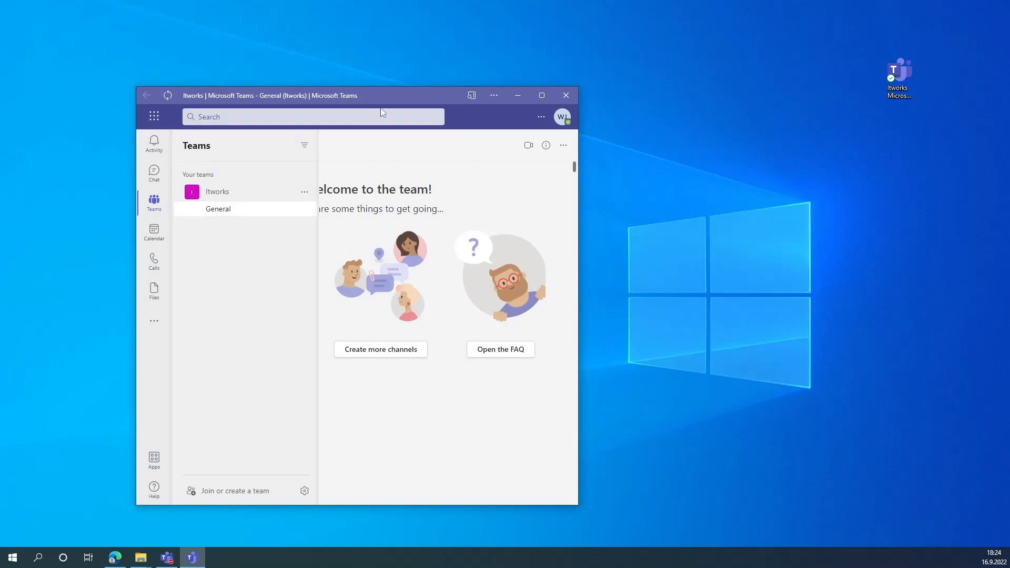
pyautogui.moveTo(395, 100); pyautogui.dragTo(663, 109)
# - Check which account the Itworks app window uses, next to the desktop Teams window
pyautogui.click(167, 558)
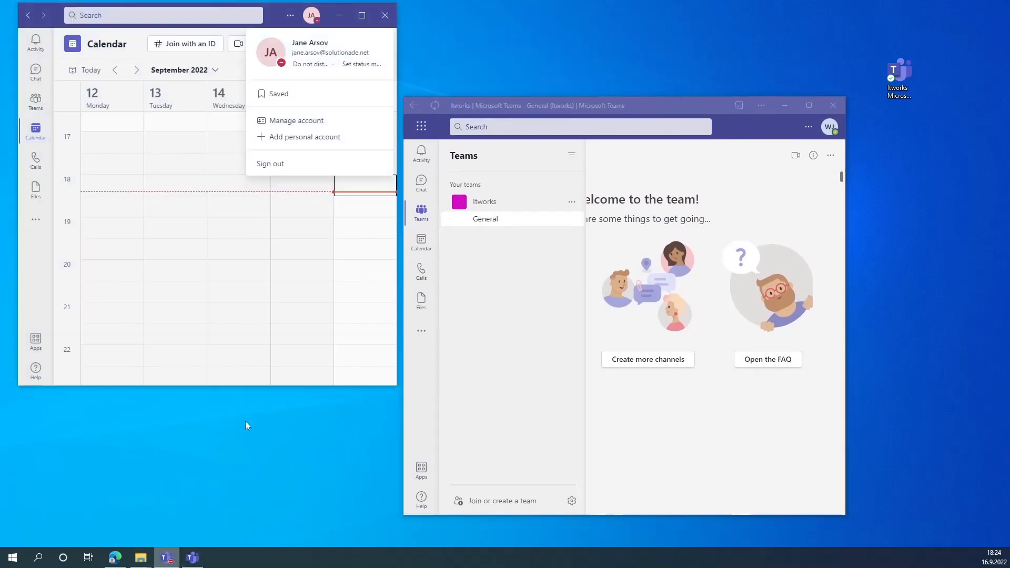
pyautogui.click(829, 127)
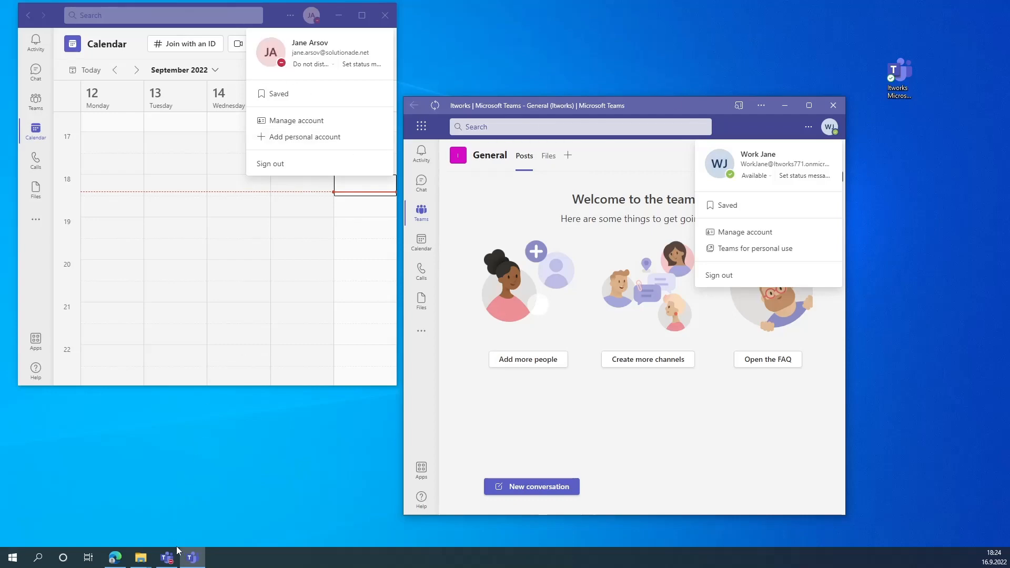
pyautogui.click(119, 560)
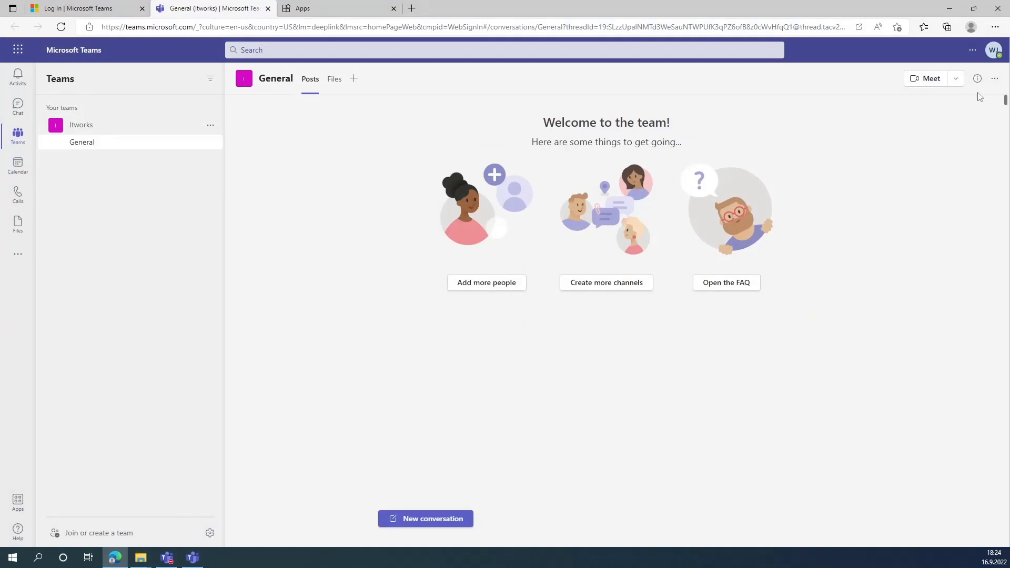
pyautogui.click(995, 27)
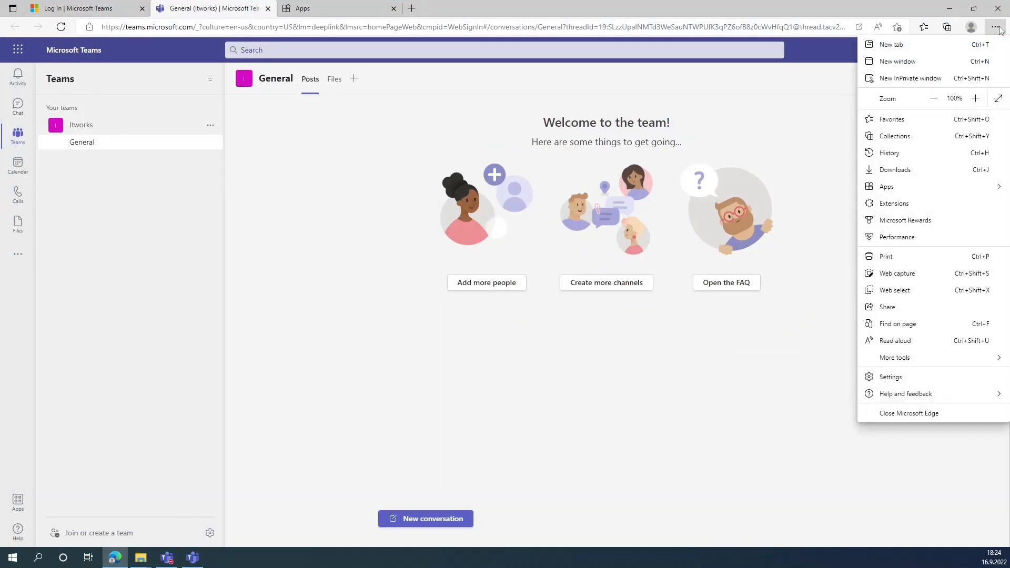
pyautogui.click(994, 27)
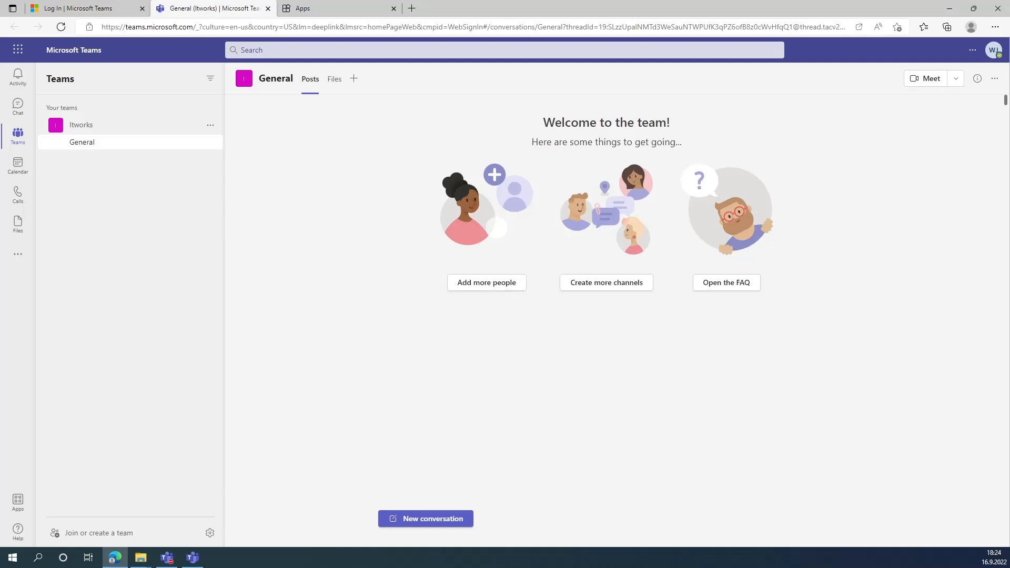
# - Minimize the browser and desktop Teams, then close the Itworks Teams app window
pyautogui.click(948, 9)
pyautogui.click(337, 17)
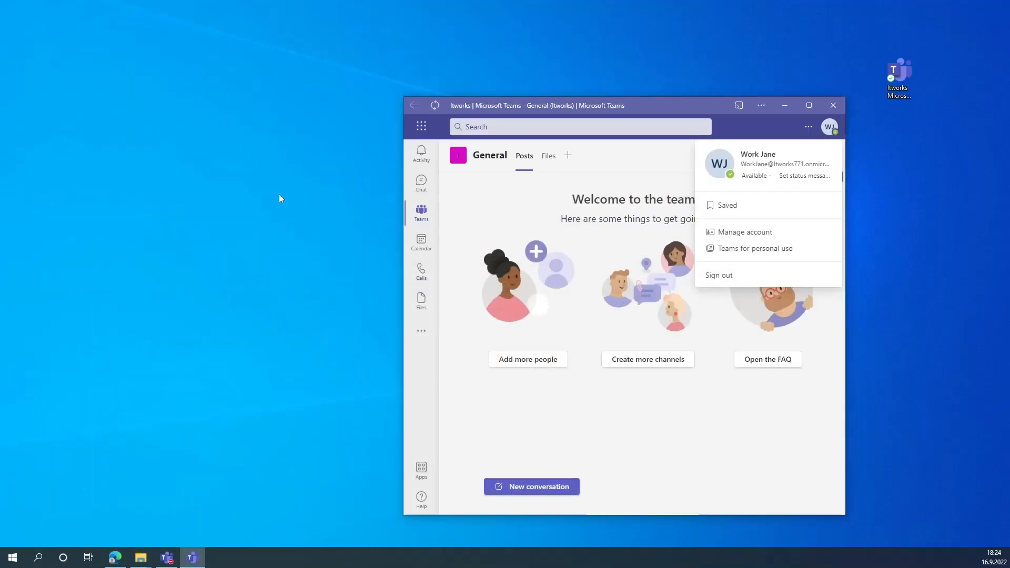
pyautogui.click(899, 80)
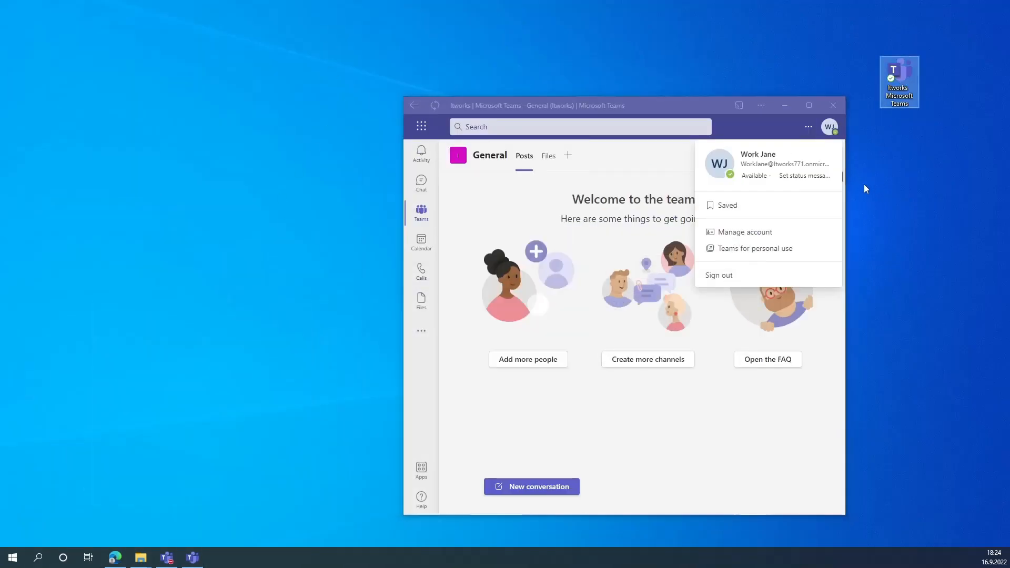
pyautogui.click(833, 107)
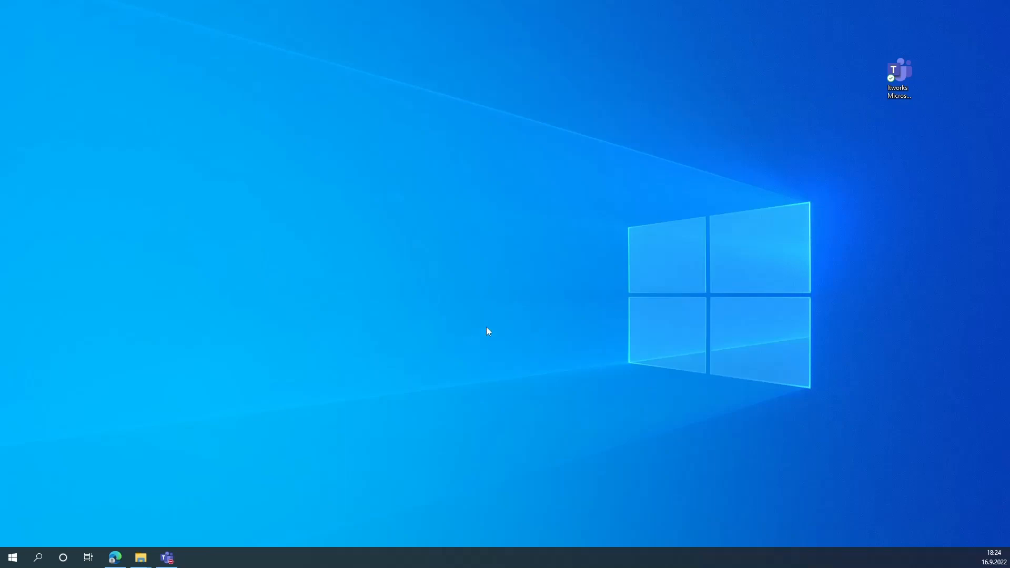
pyautogui.doubleClick(895, 81)
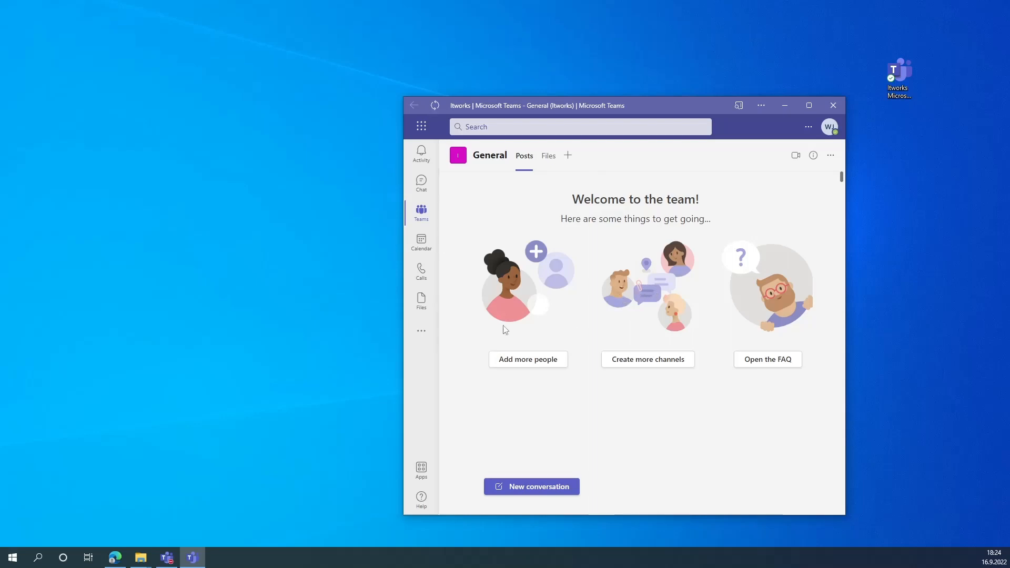
pyautogui.click(829, 130)
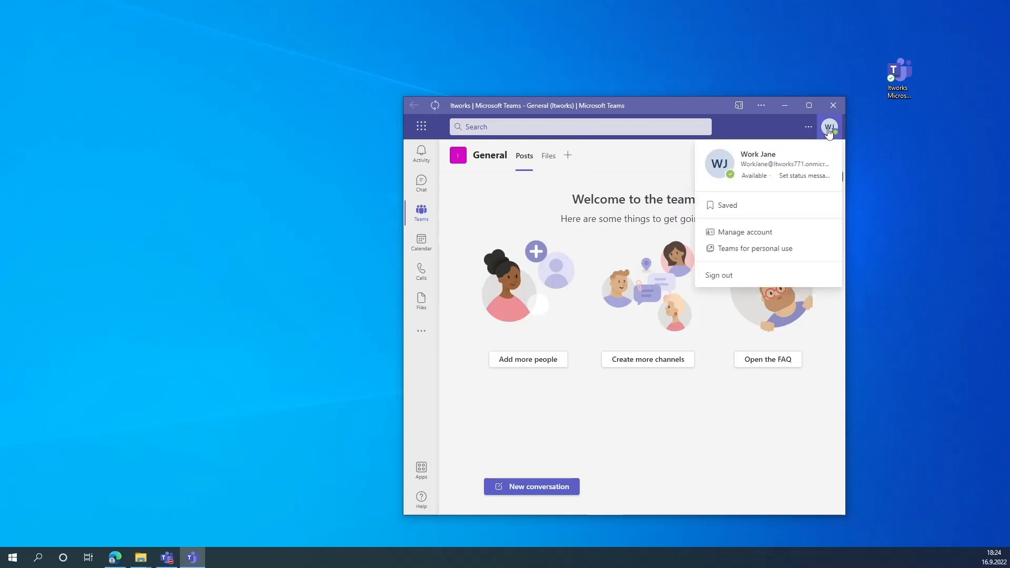
pyautogui.click(829, 130)
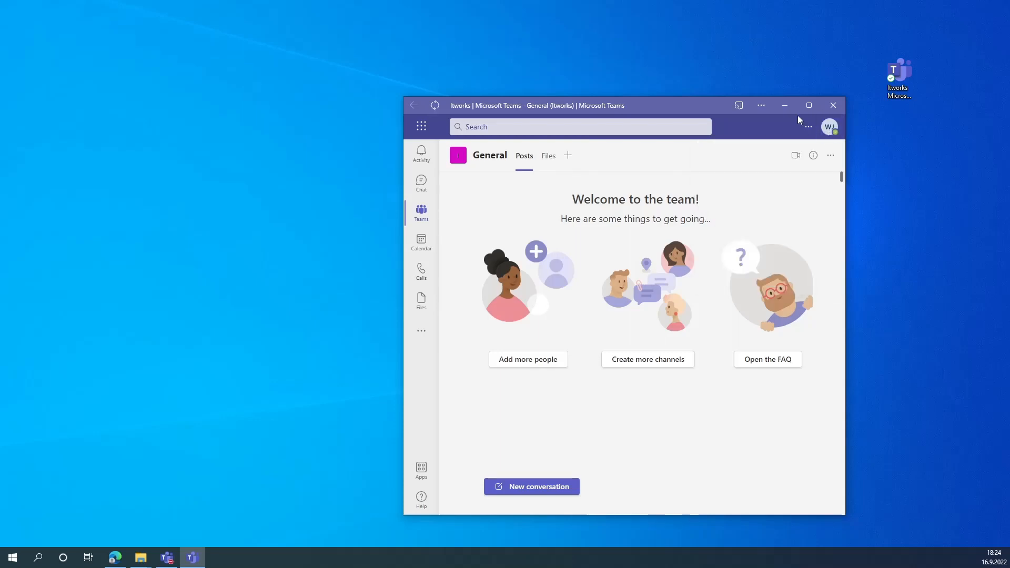
pyautogui.click(835, 109)
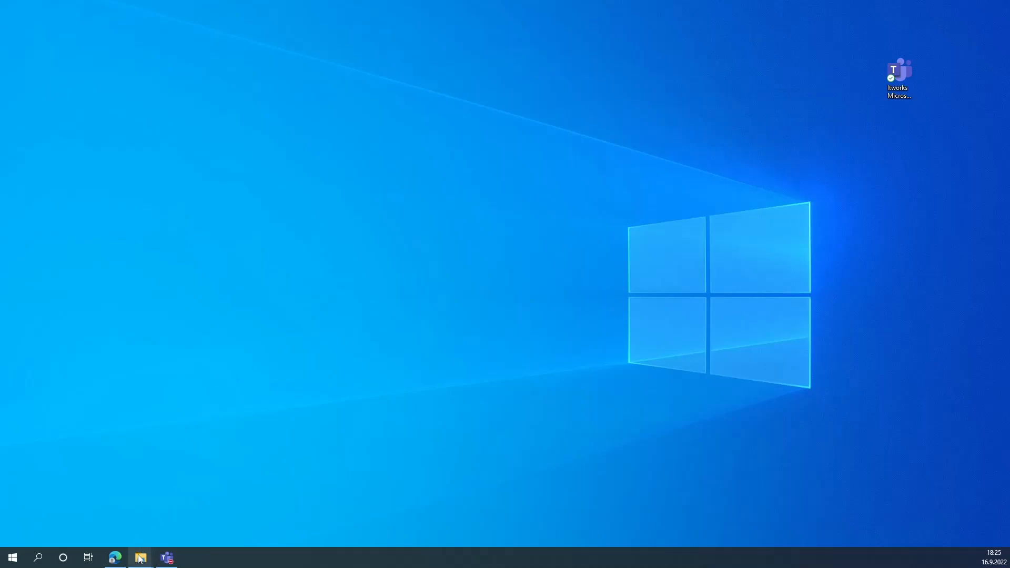
# - Run Multi MS Teams.exe from Downloads\Multi.MS.Teams and move its Profiles window aside
pyautogui.moveTo(144, 554)
pyautogui.click(178, 525)
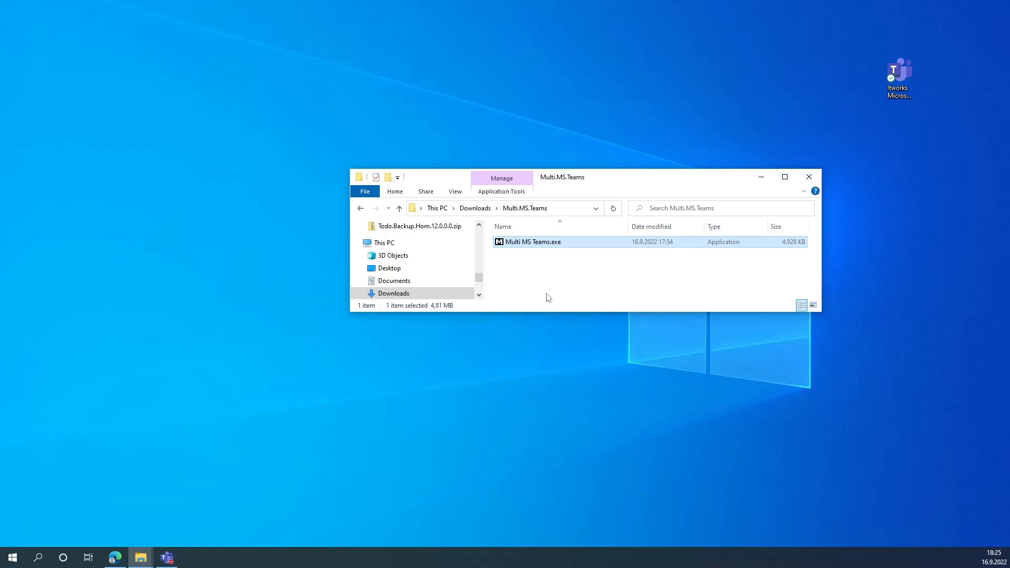
pyautogui.doubleClick(545, 242)
pyautogui.moveTo(509, 222); pyautogui.dragTo(601, 271)
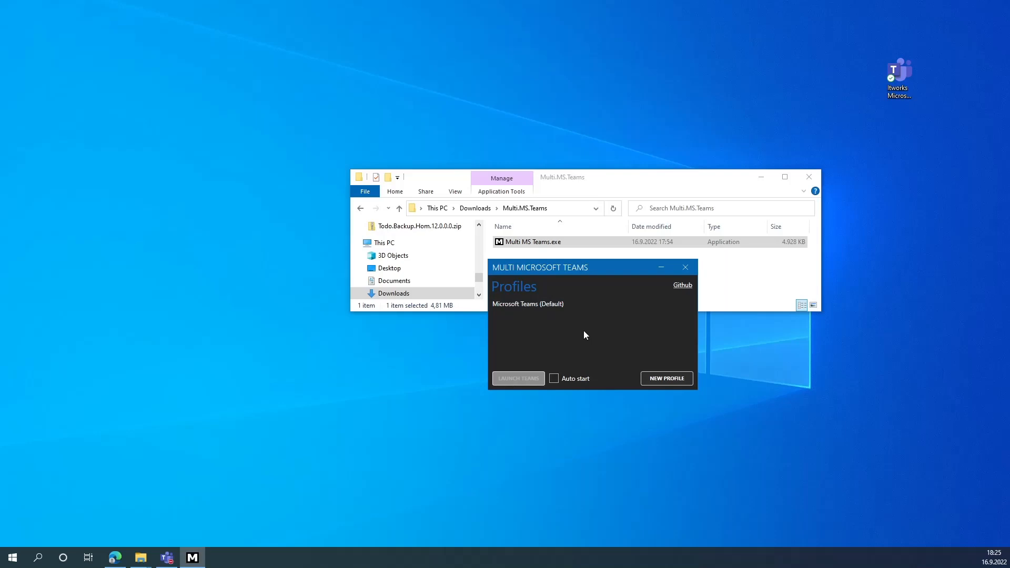
# - Check the Default profile's Teams account, close regular Teams, and open the New profile form
pyautogui.click(568, 304)
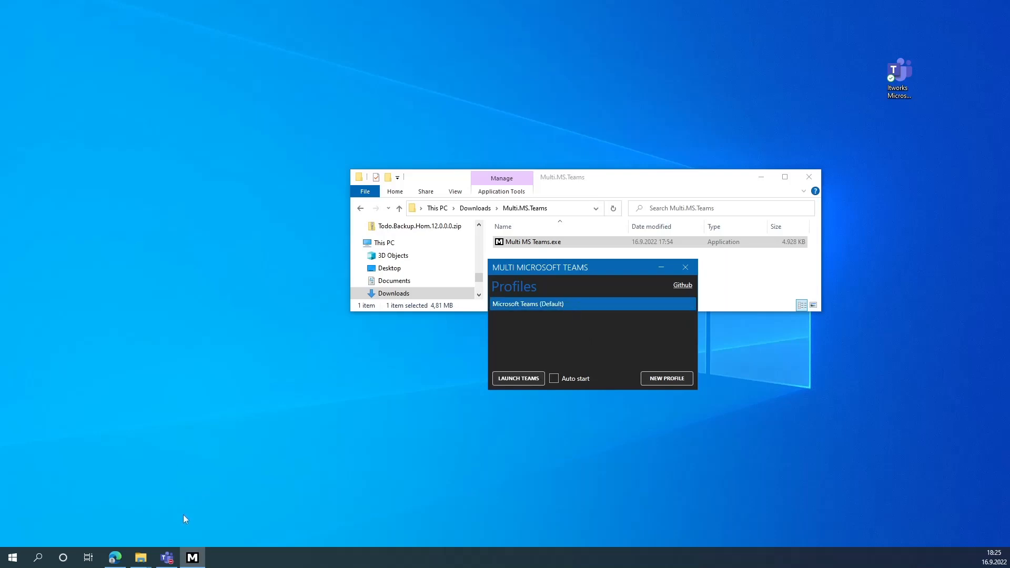
pyautogui.click(167, 558)
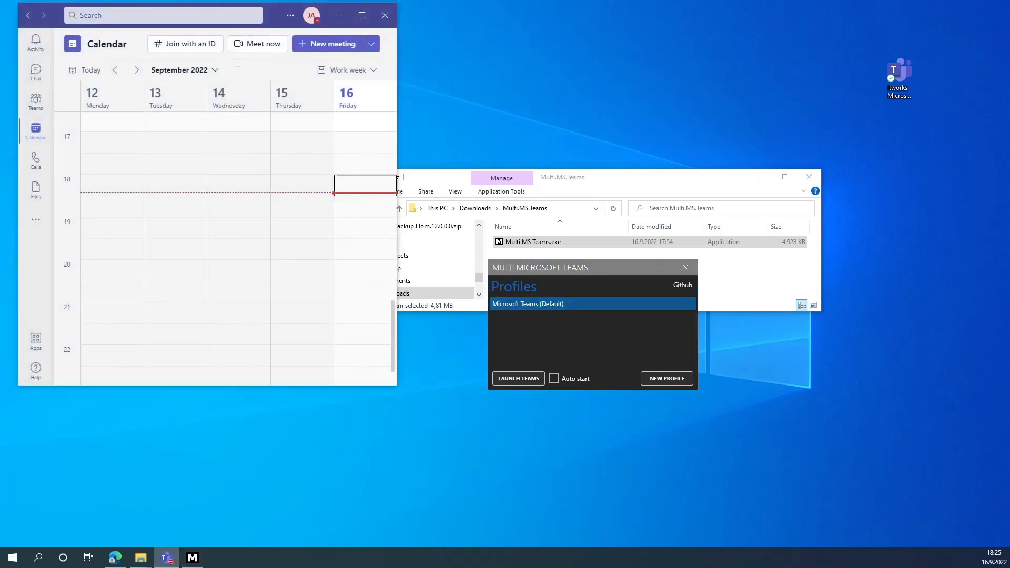
pyautogui.click(311, 16)
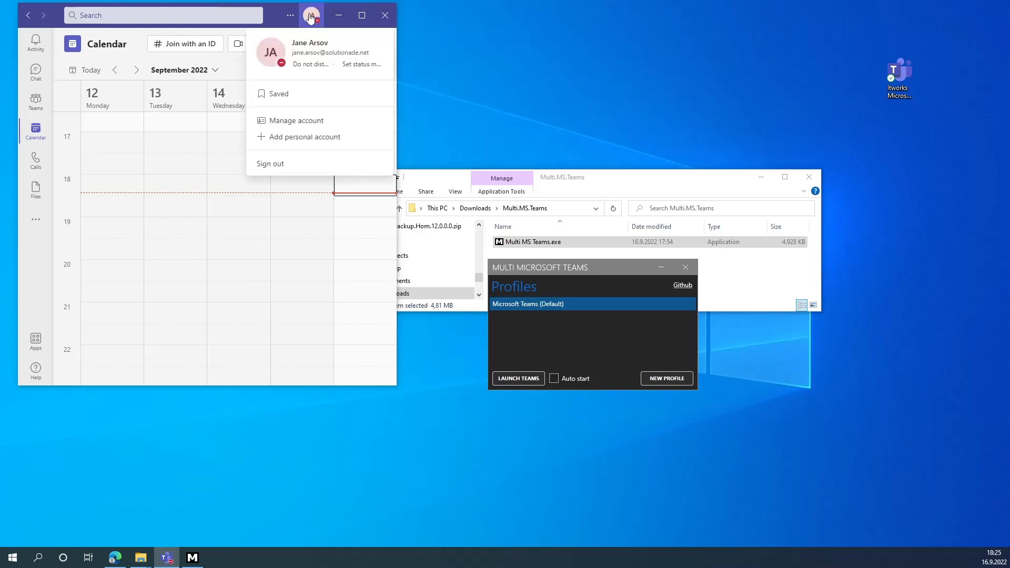
pyautogui.click(384, 16)
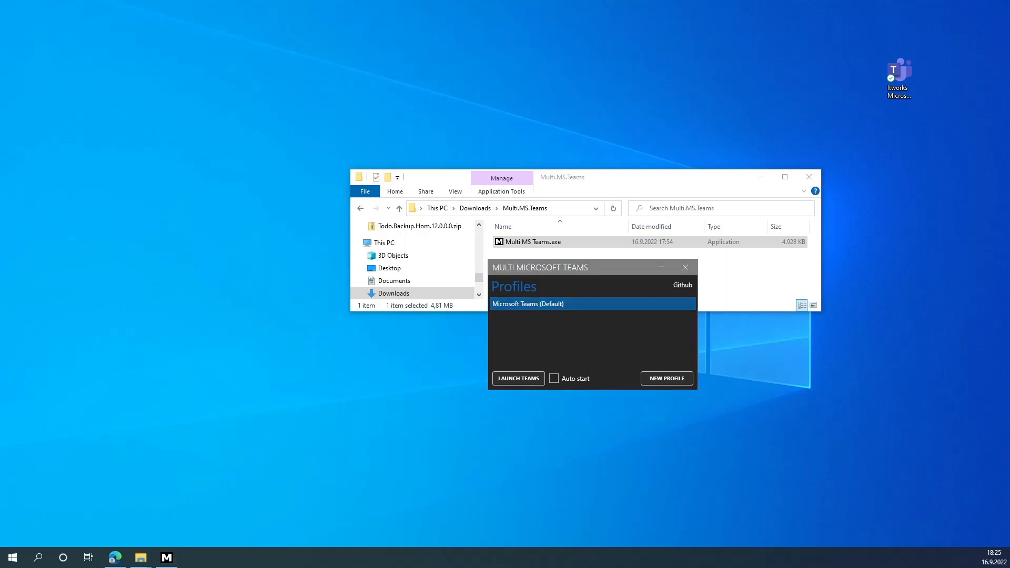
pyautogui.click(385, 14)
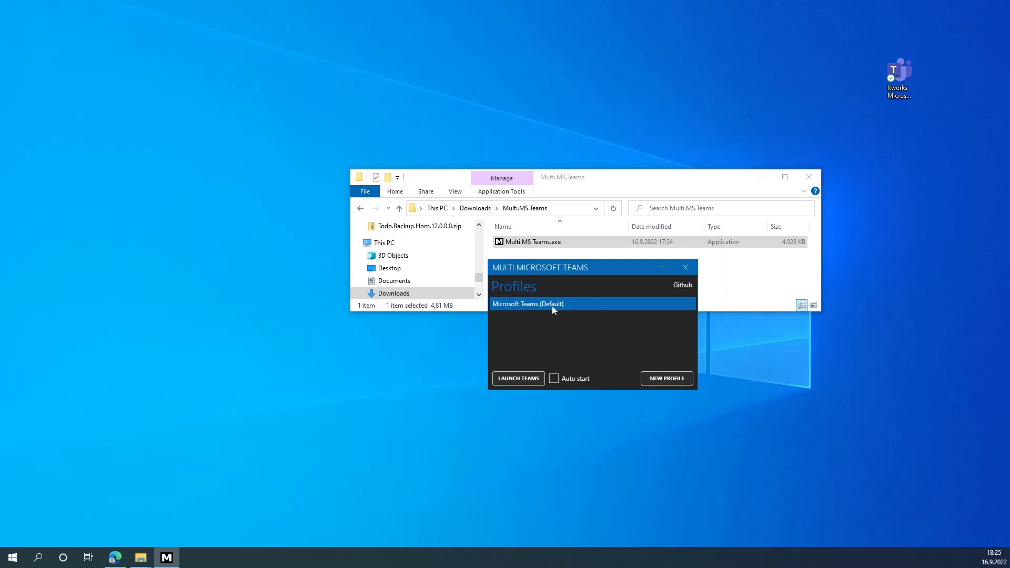
pyautogui.click(676, 379)
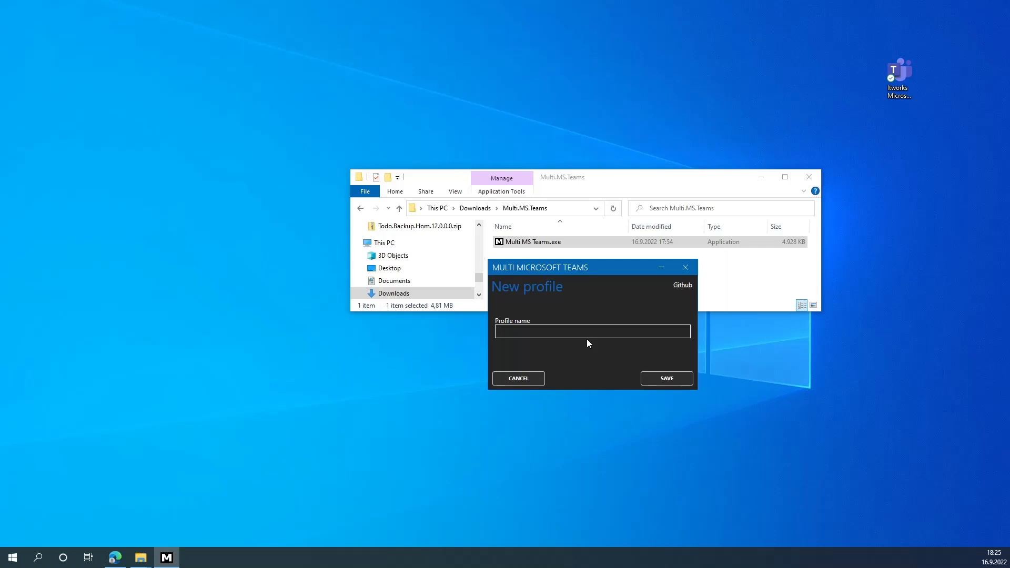
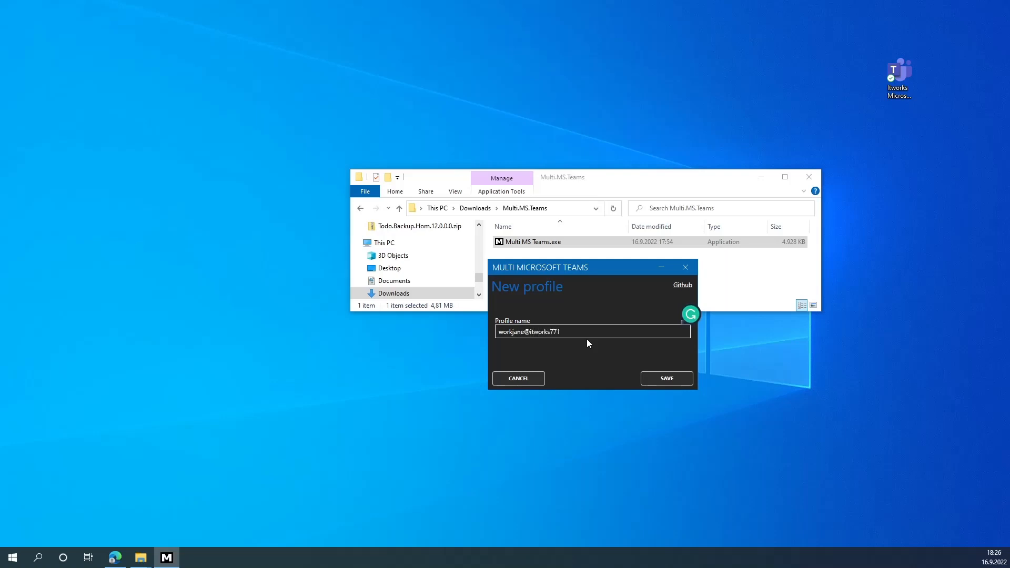
# - Replace the typed account e-mail with the profile name workJane
pyautogui.moveTo(614, 331); pyautogui.dragTo(451, 336)
pyautogui.click(619, 330)
pyautogui.press('BackSpace')
pyautogui.press('BackSpace')
pyautogui.press('BackSpace')
pyautogui.press('BackSpace')
pyautogui.press('BackSpace')
pyautogui.press('BackSpace')
pyautogui.press('BackSpace')
pyautogui.press('BackSpace')
pyautogui.press('BackSpace')
pyautogui.press('BackSpace')
pyautogui.press('BackSpace')
pyautogui.press('BackSpace')
pyautogui.press('BackSpace')
pyautogui.press('BackSpace')
pyautogui.press('BackSpace')
pyautogui.press('BackSpace')
pyautogui.press('BackSpace')
pyautogui.press('BackSpace')
pyautogui.press('BackSpace')
pyautogui.press('BackSpace')
pyautogui.write('workJan')
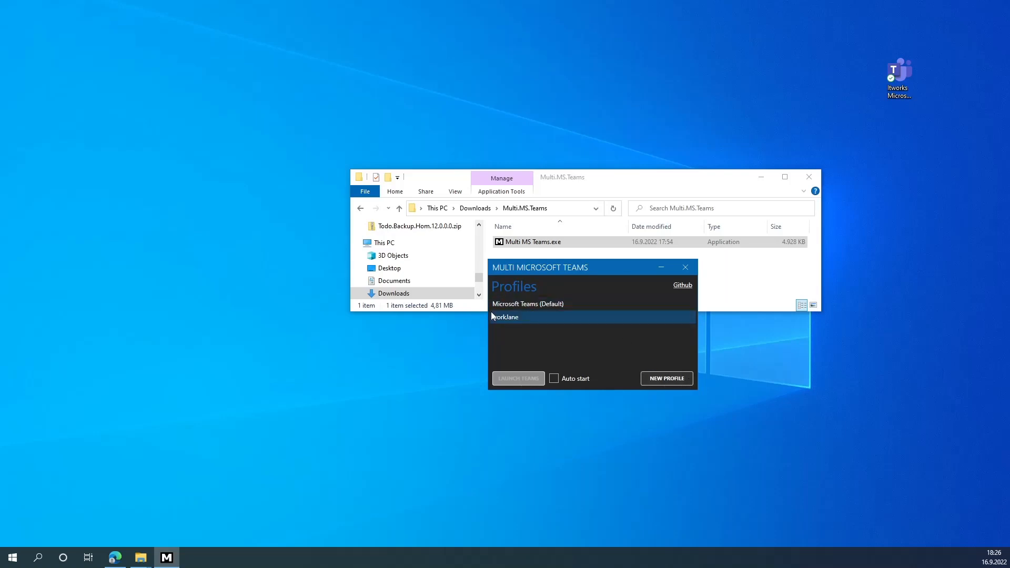
# - Select the workJane profile and launch Teams with it
pyautogui.click(528, 318)
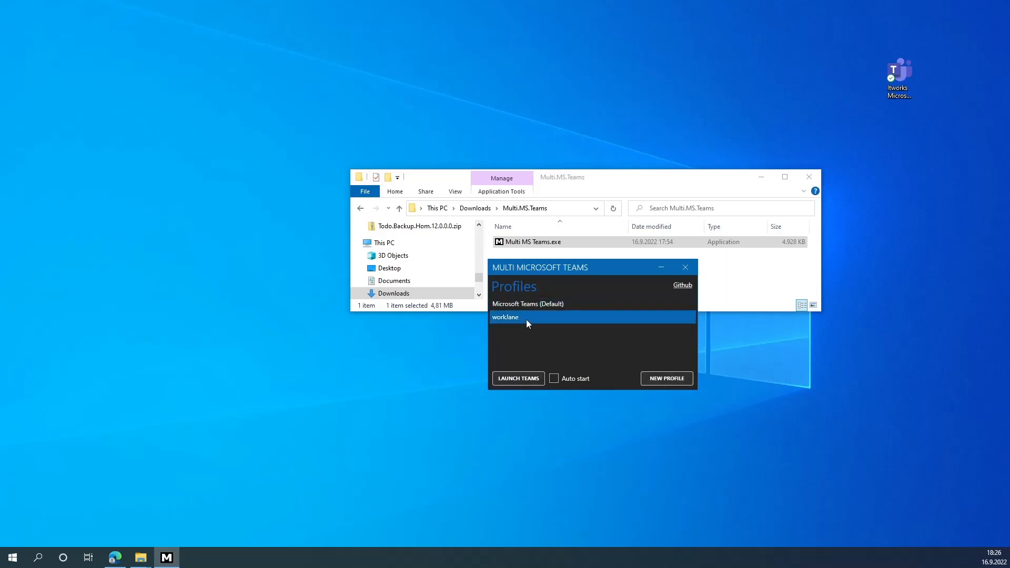
pyautogui.click(517, 379)
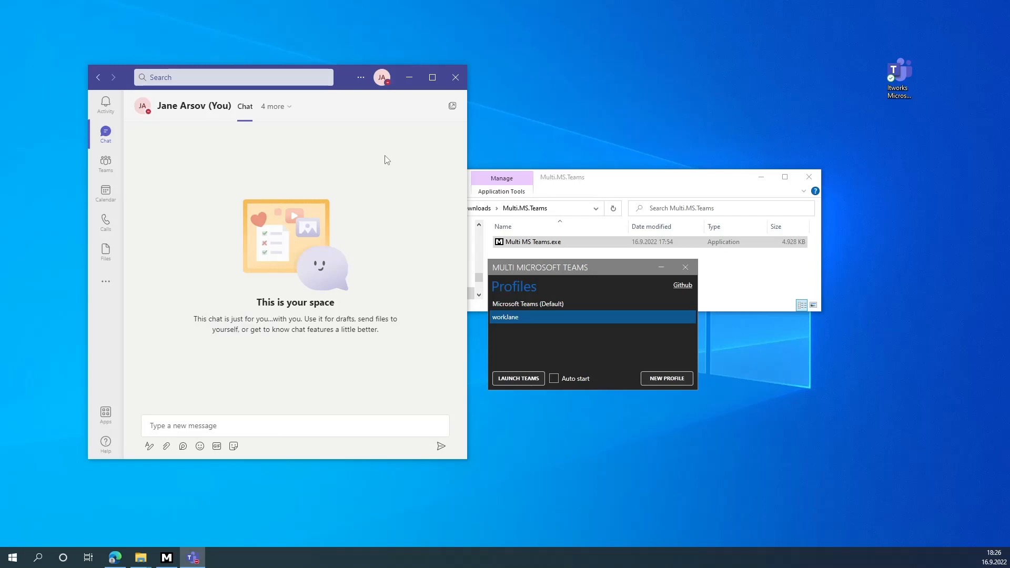
# - Sign the current account out of the workJane Teams window, confirming the prompt
pyautogui.click(383, 79)
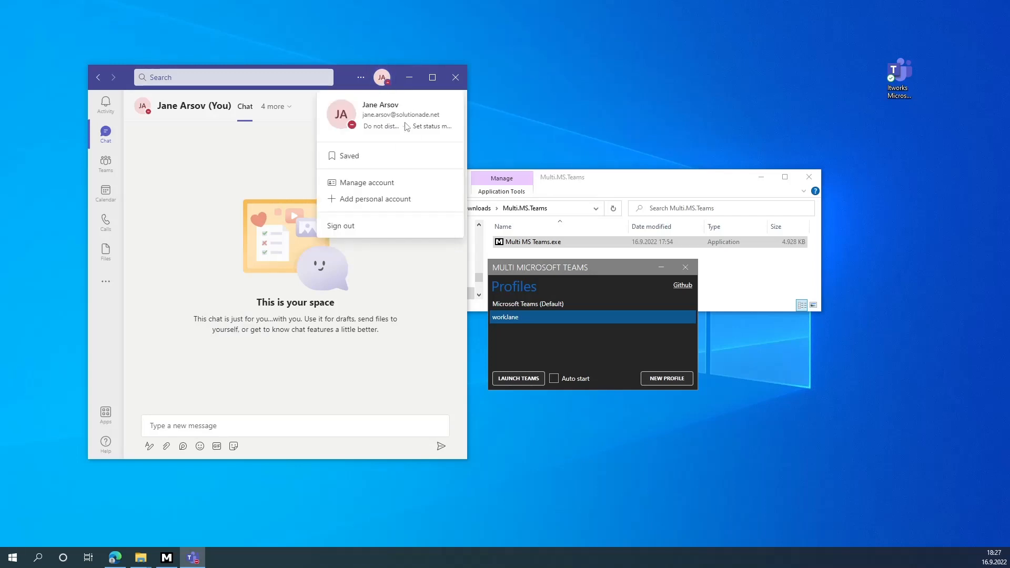
pyautogui.click(351, 231)
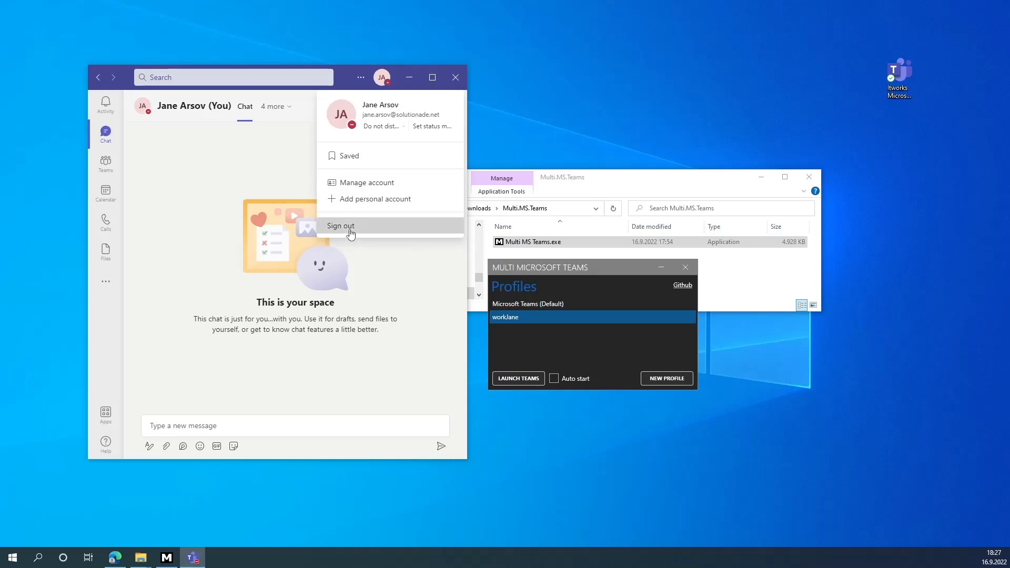
pyautogui.click(395, 296)
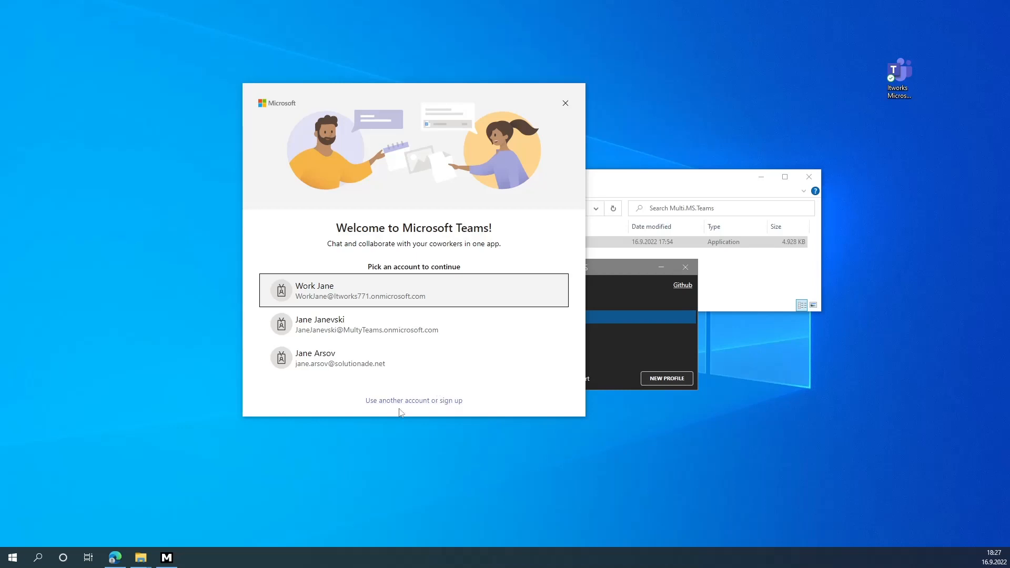
# - Continue with the Itworks work account, dock the window right, and reselect the Default profile
pyautogui.click(344, 293)
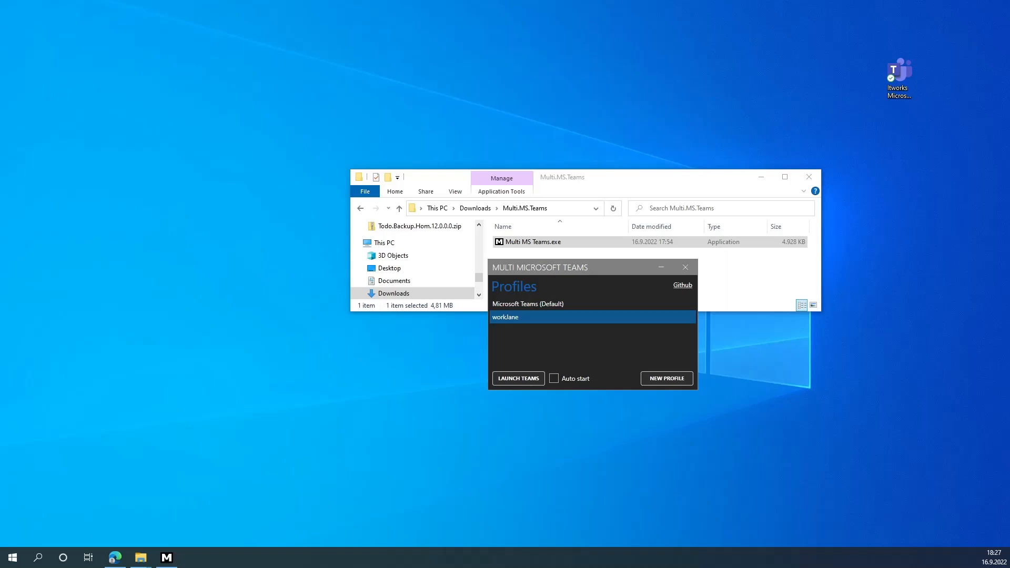
pyautogui.moveTo(0, 158); pyautogui.dragTo(622, 5)
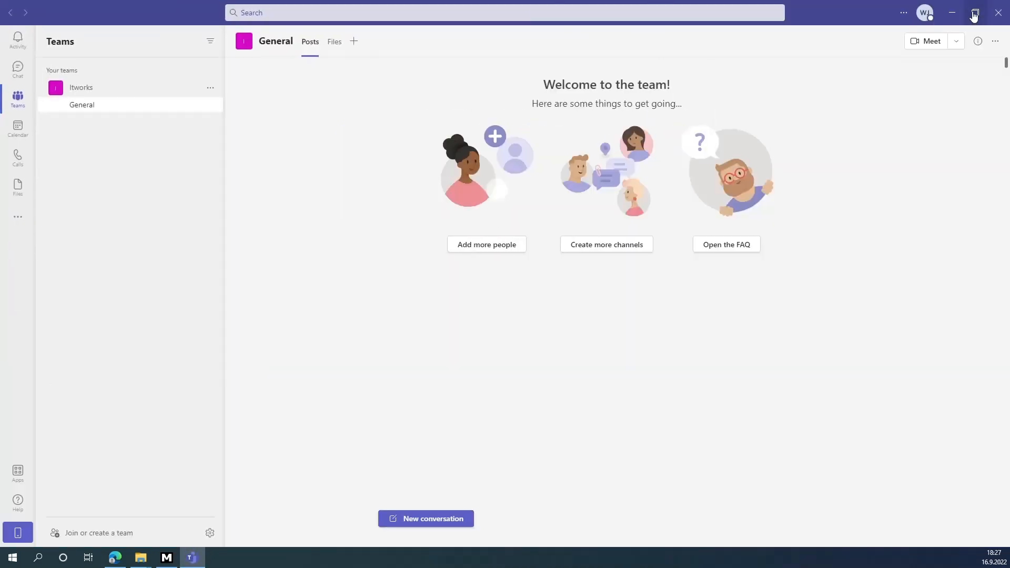
pyautogui.click(973, 14)
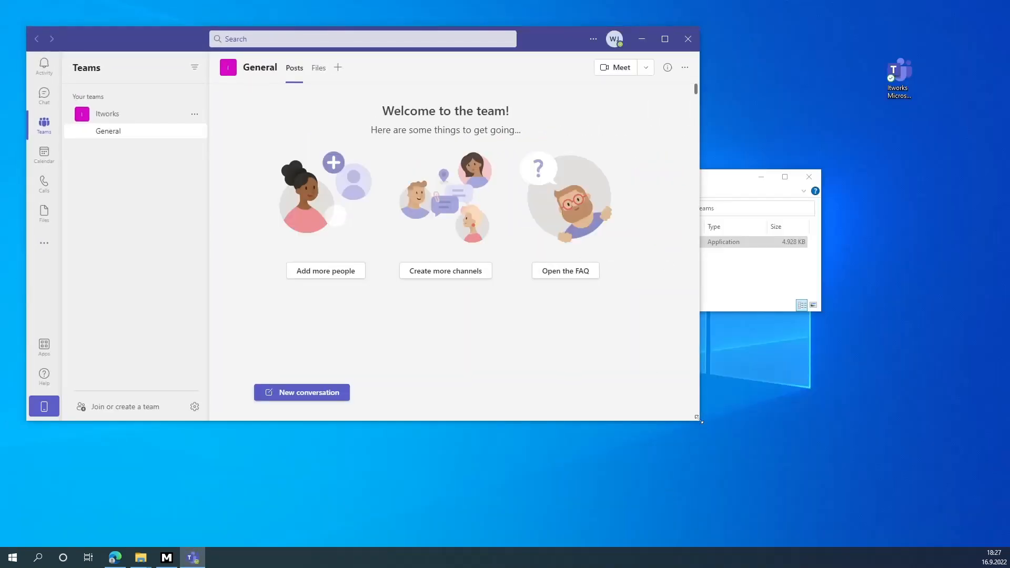
pyautogui.moveTo(700, 421); pyautogui.dragTo(498, 466)
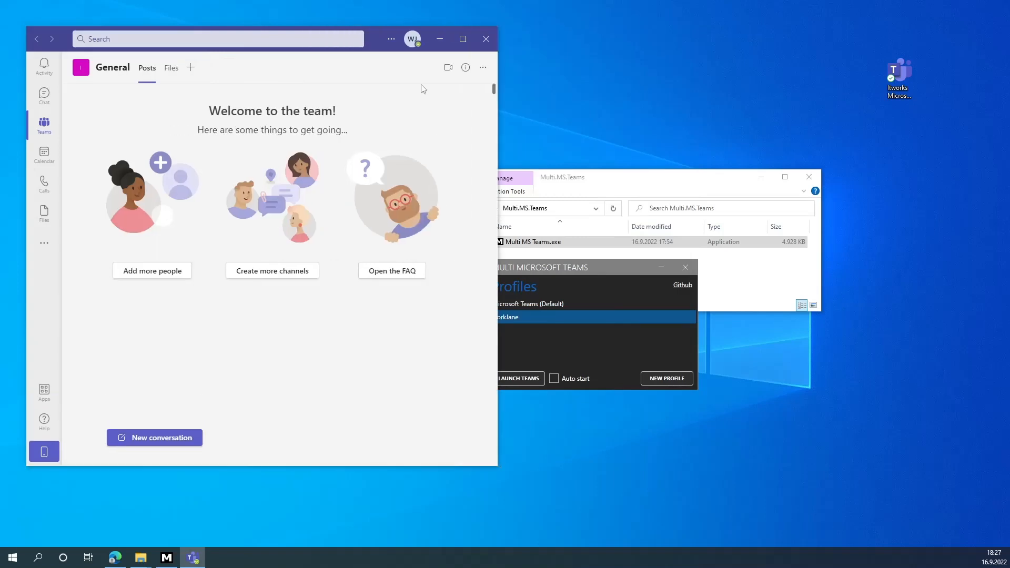
pyautogui.click(412, 39)
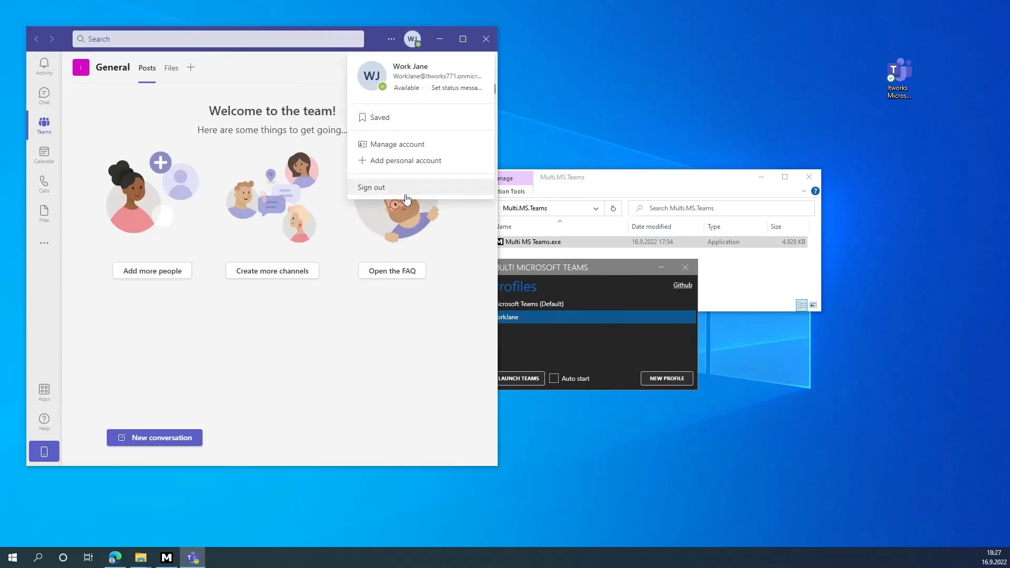
pyautogui.moveTo(374, 35); pyautogui.dragTo(816, 102)
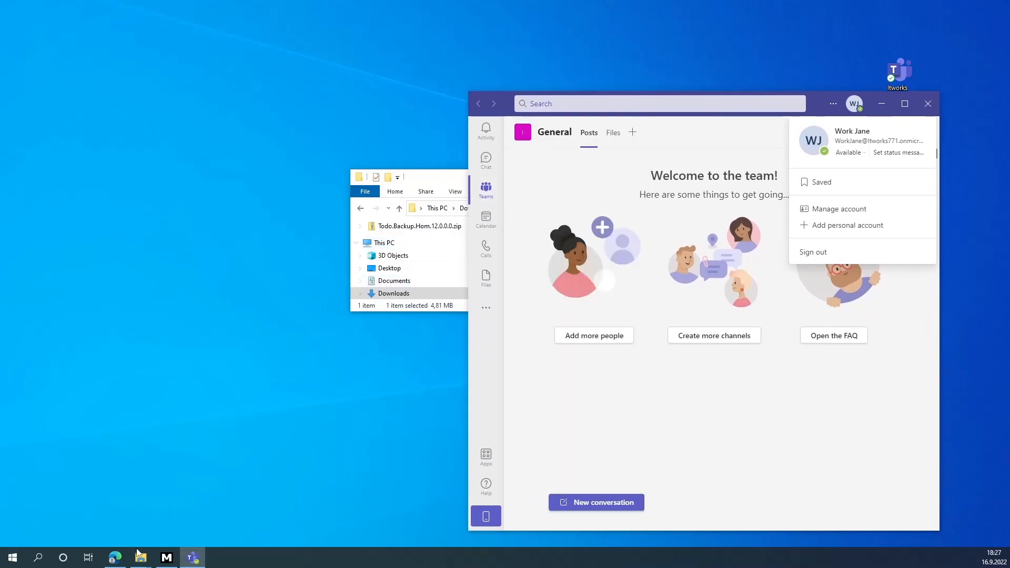
pyautogui.click(166, 558)
pyautogui.click(565, 305)
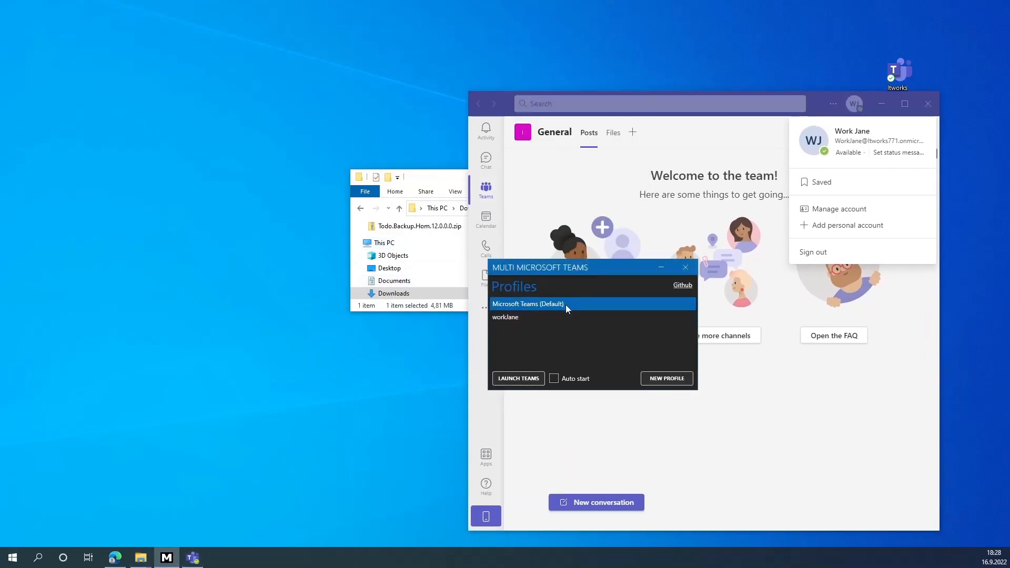
# - Launch the default Teams profile, view its calendar window's account, then bring Multi MS Teams forward
pyautogui.click(531, 379)
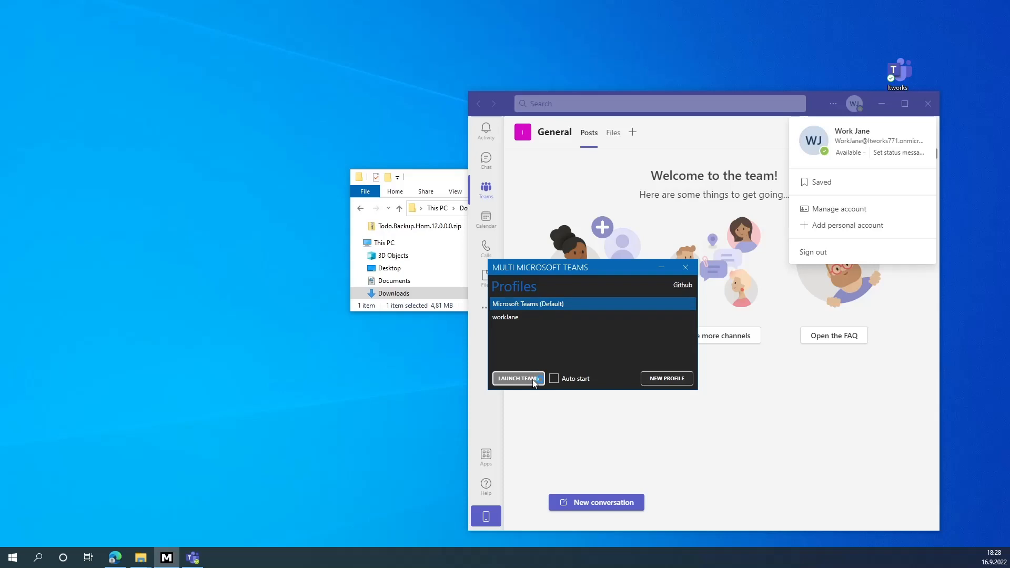
pyautogui.click(536, 378)
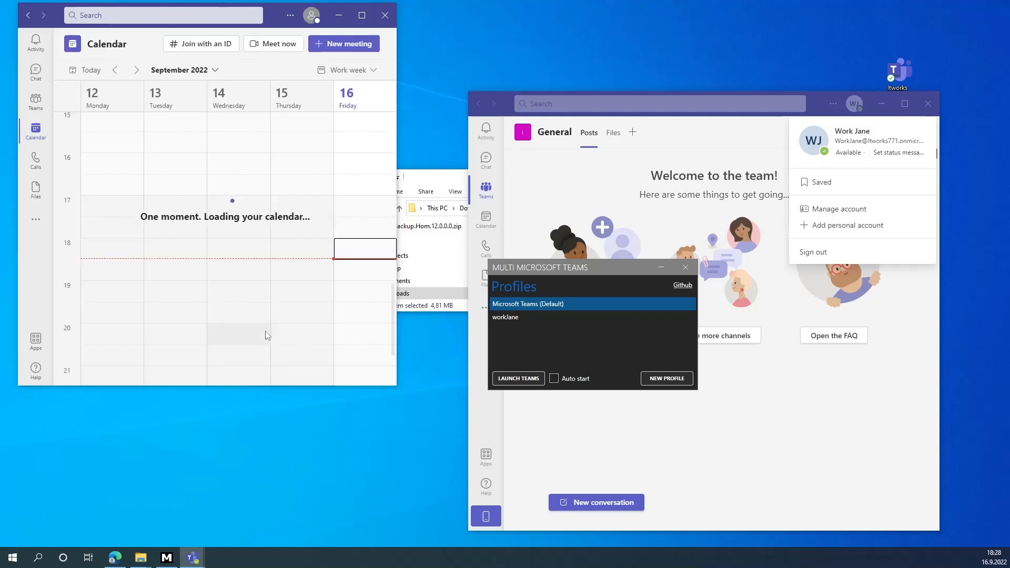
pyautogui.click(312, 18)
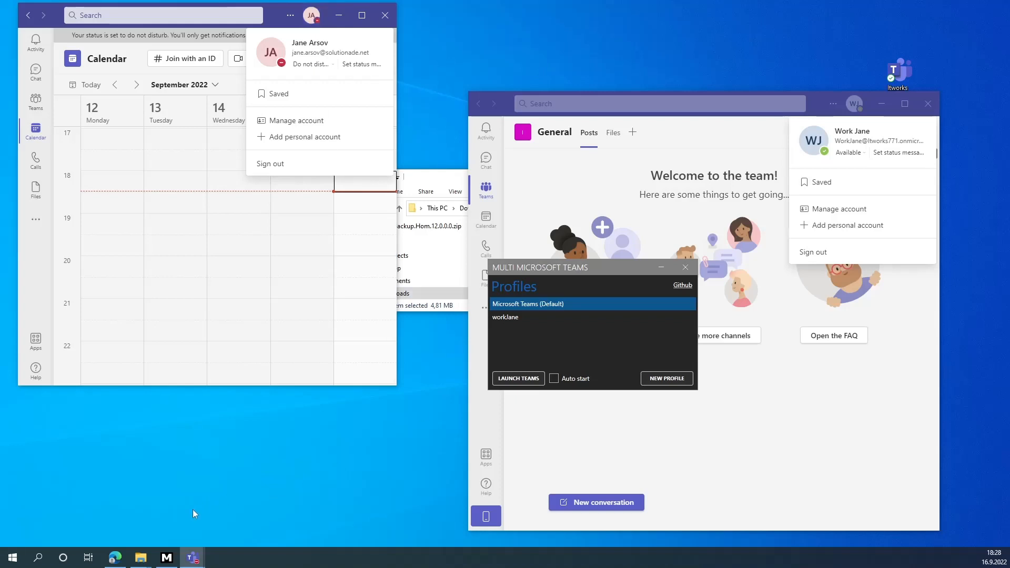
pyautogui.click(167, 557)
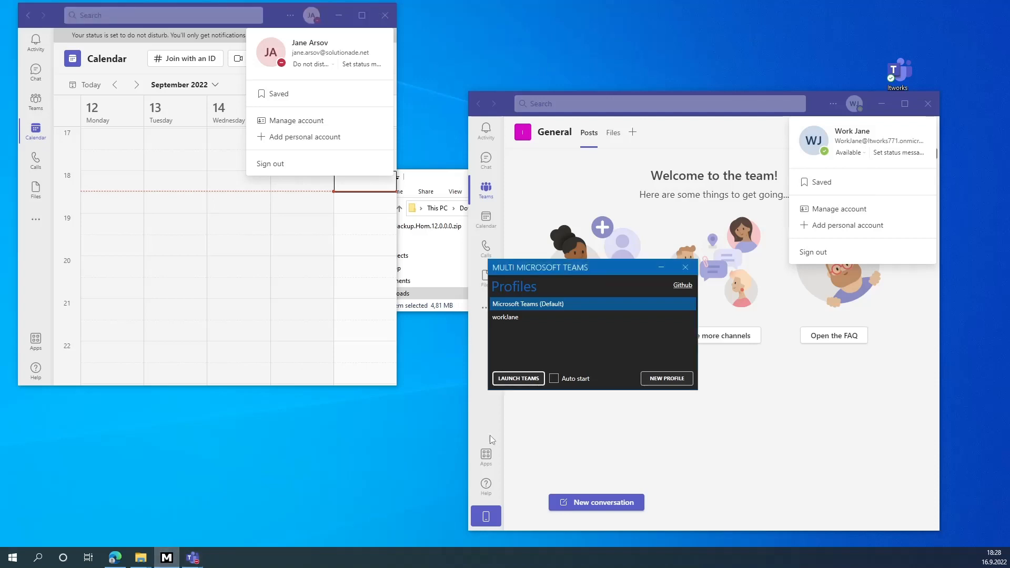
# - Create a profile named MultyTeams and launch Teams from it
pyautogui.click(666, 378)
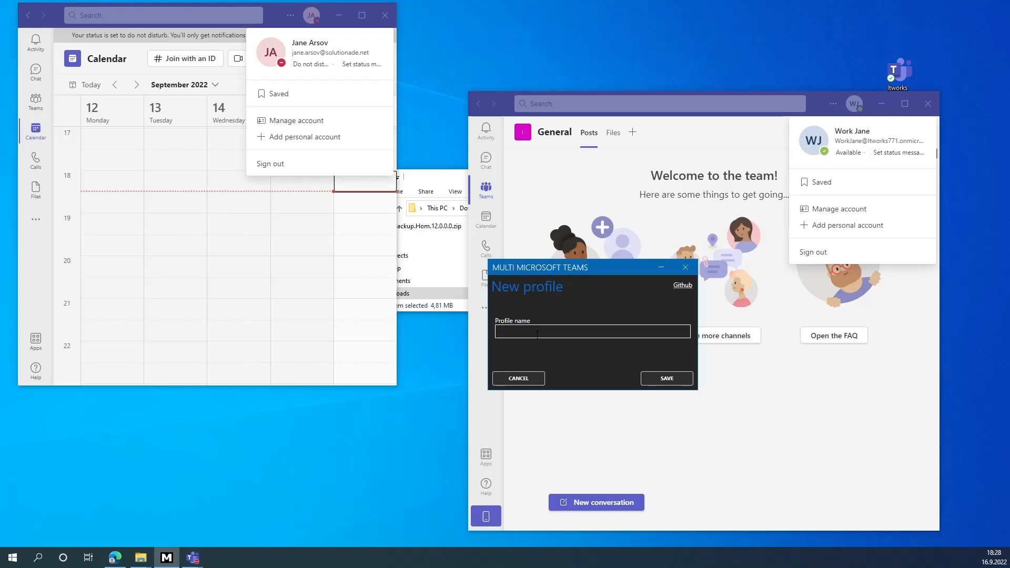
pyautogui.write('MultyTeams')
pyautogui.click(663, 379)
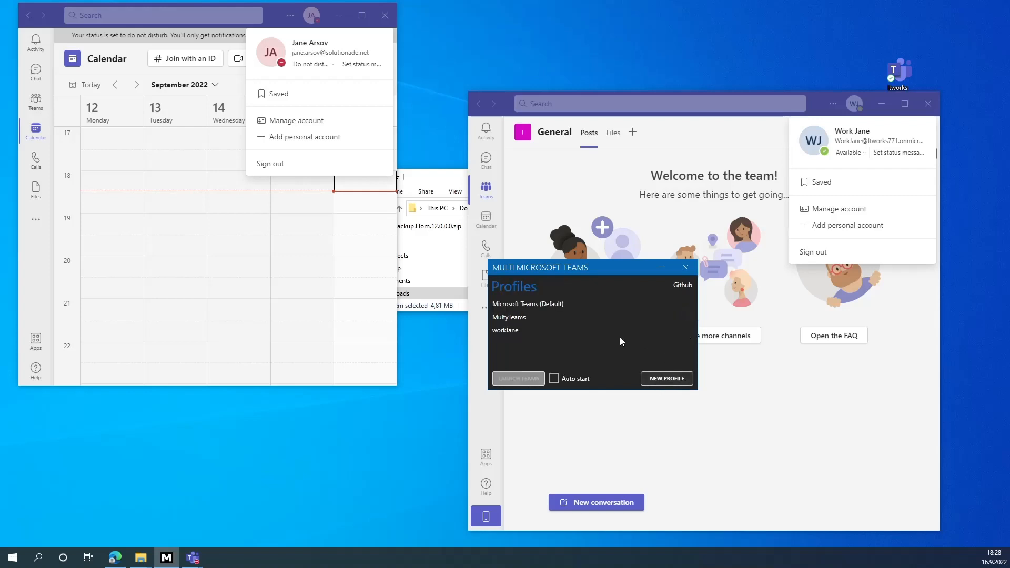
pyautogui.click(542, 317)
pyautogui.click(519, 379)
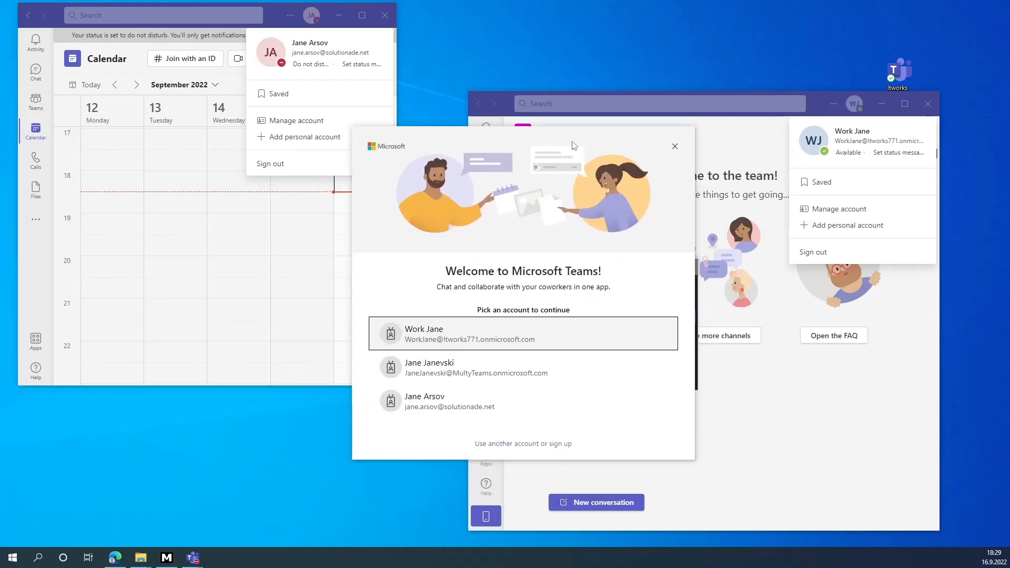
# - Sign MultyTeams into the second work account, check its avatar, then close every Teams window
pyautogui.click(471, 369)
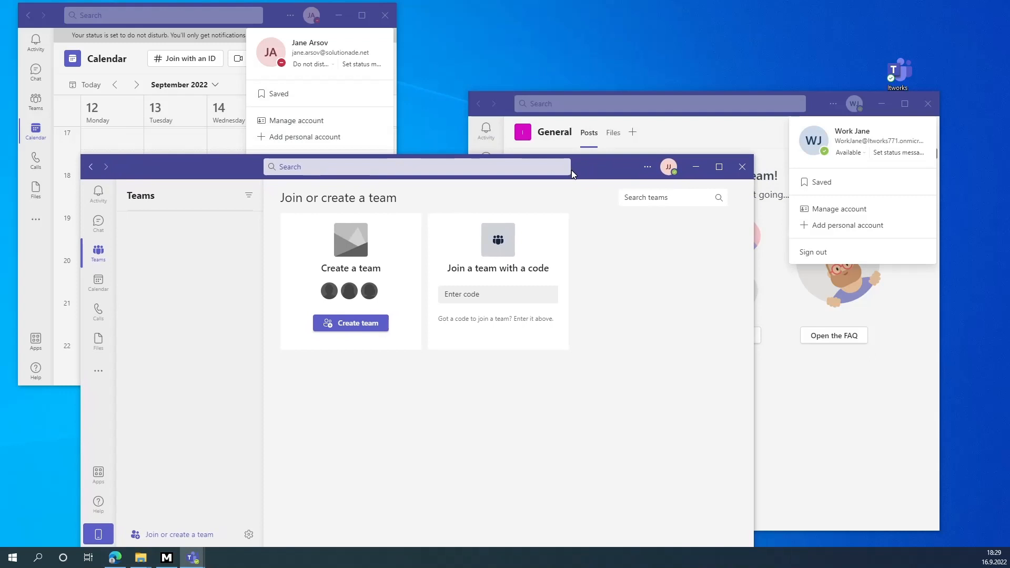
pyautogui.click(668, 167)
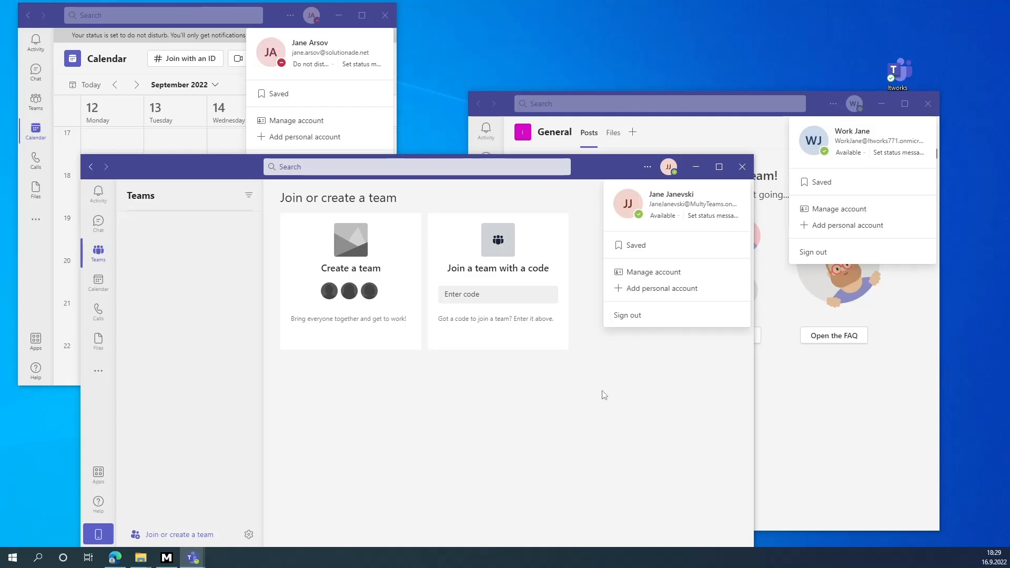
pyautogui.moveTo(428, 301)
pyautogui.click(899, 72)
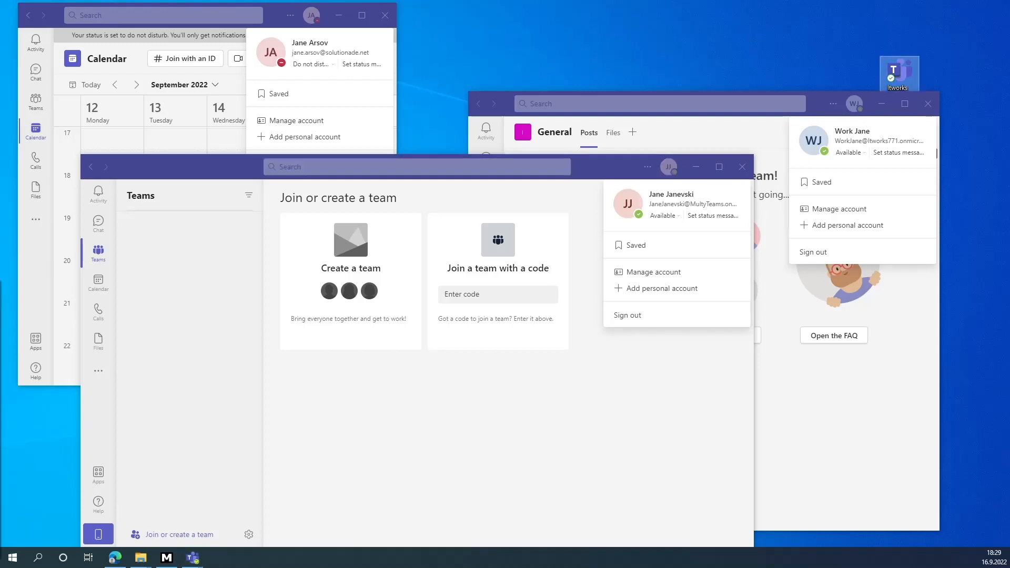
pyautogui.click(960, 71)
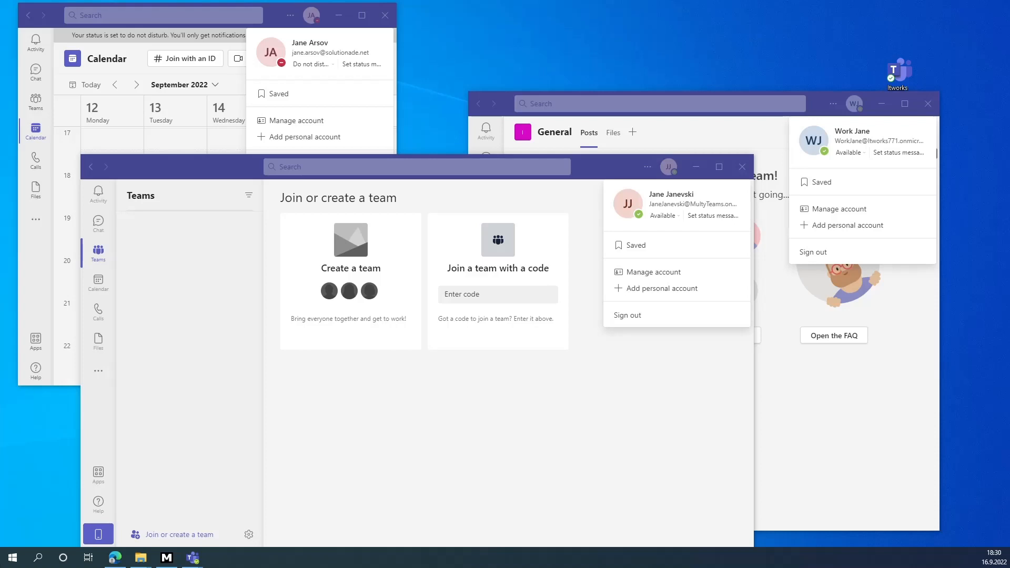
pyautogui.click(819, 104)
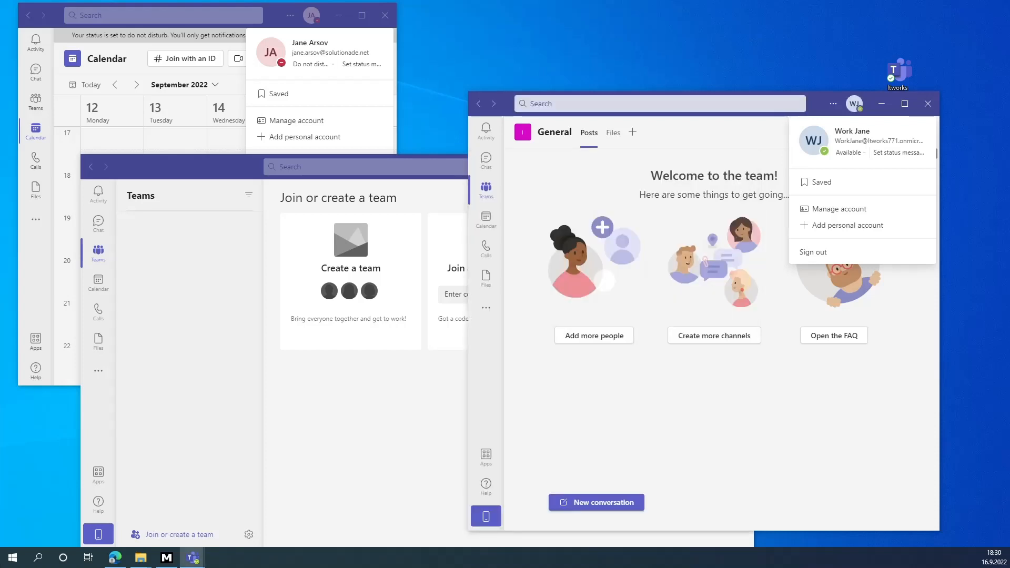
pyautogui.click(928, 103)
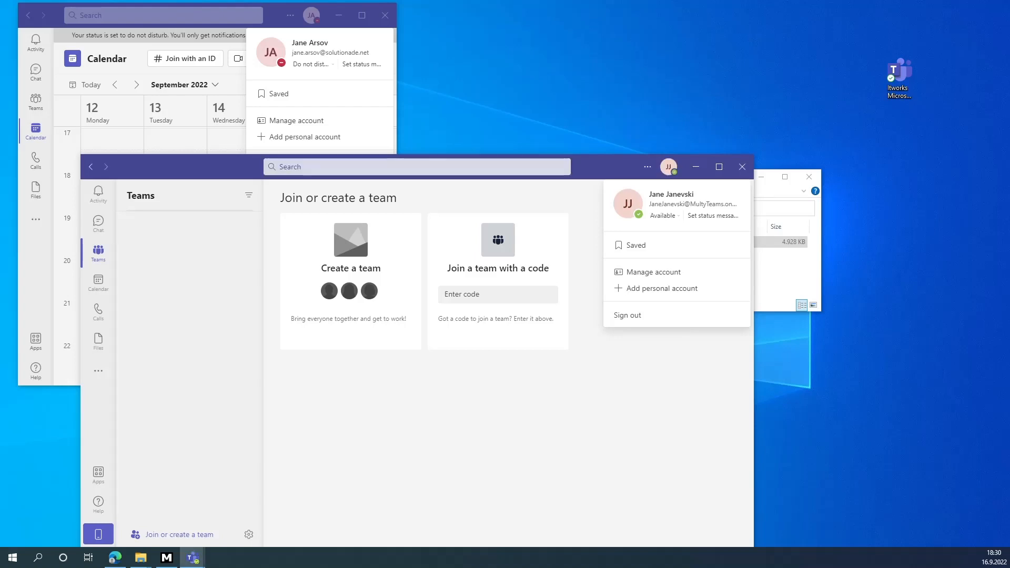
pyautogui.click(742, 167)
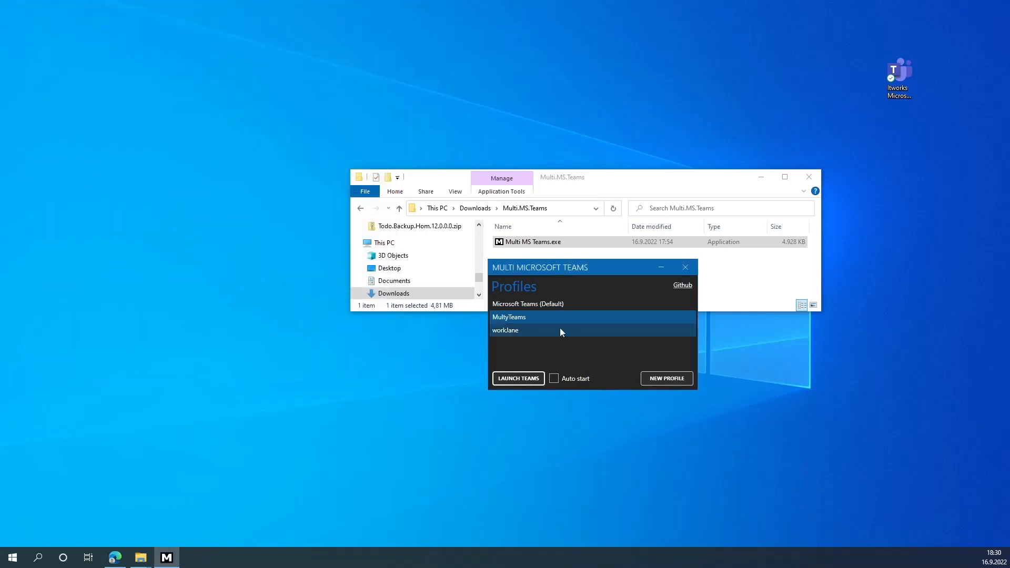
# - Restart Multi MS Teams.exe and relaunch the Microsoft Teams (Default) profile
pyautogui.click(690, 273)
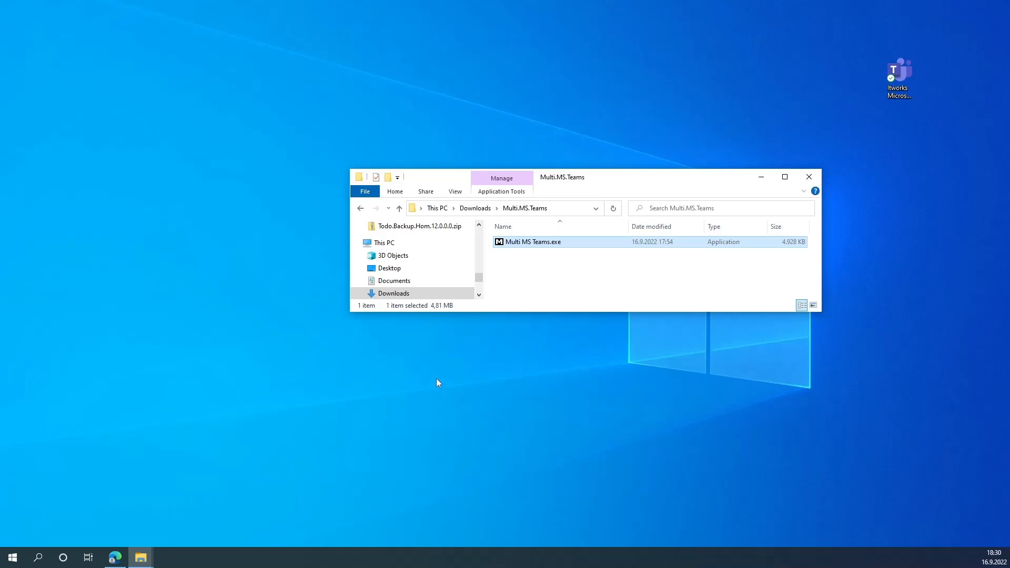
pyautogui.doubleClick(531, 243)
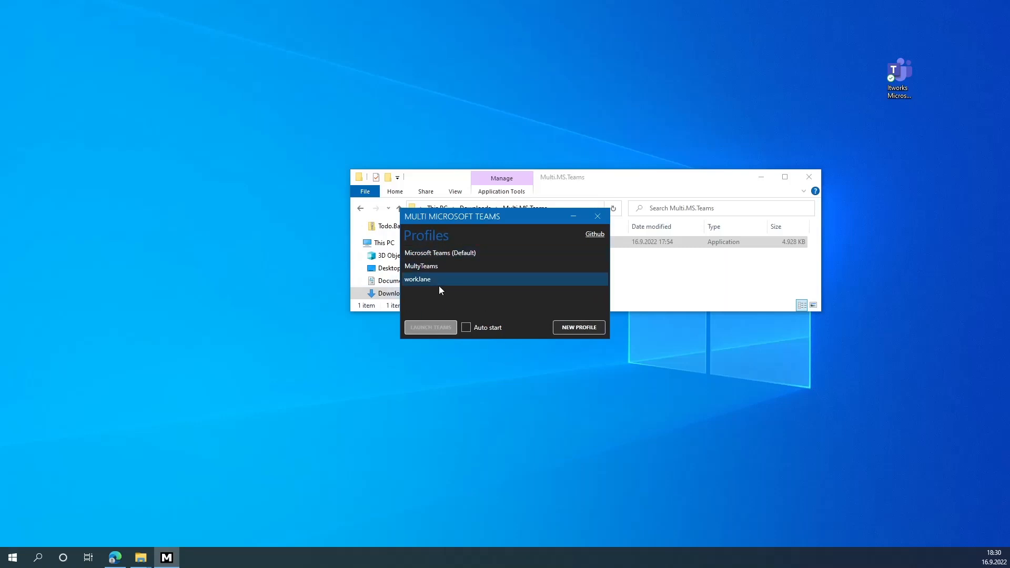
pyautogui.click(476, 254)
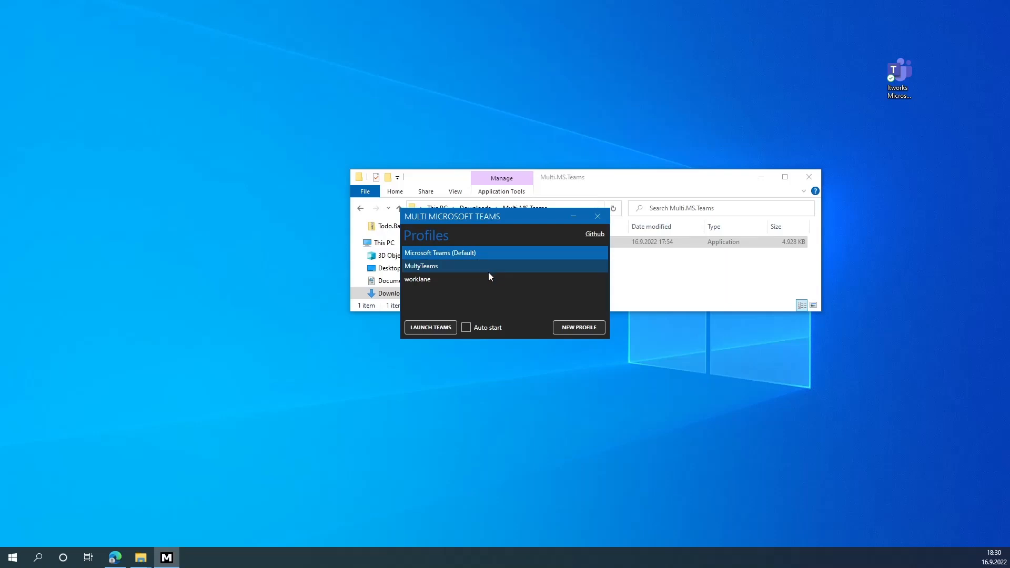
pyautogui.click(439, 329)
pyautogui.click(428, 328)
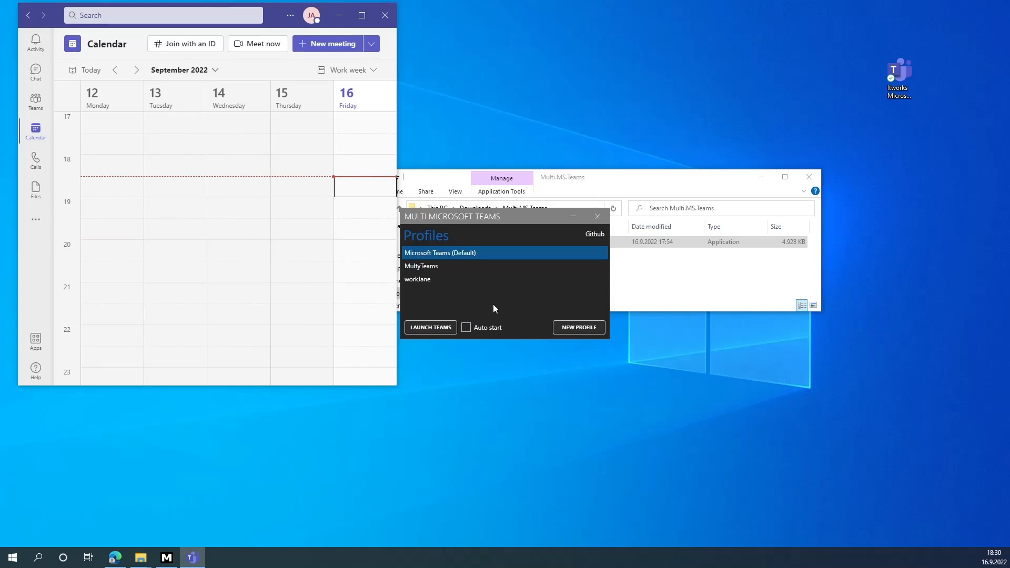
# - Launch Teams for the MultyTeams profile and confirm its signed-in account
pyautogui.click(437, 267)
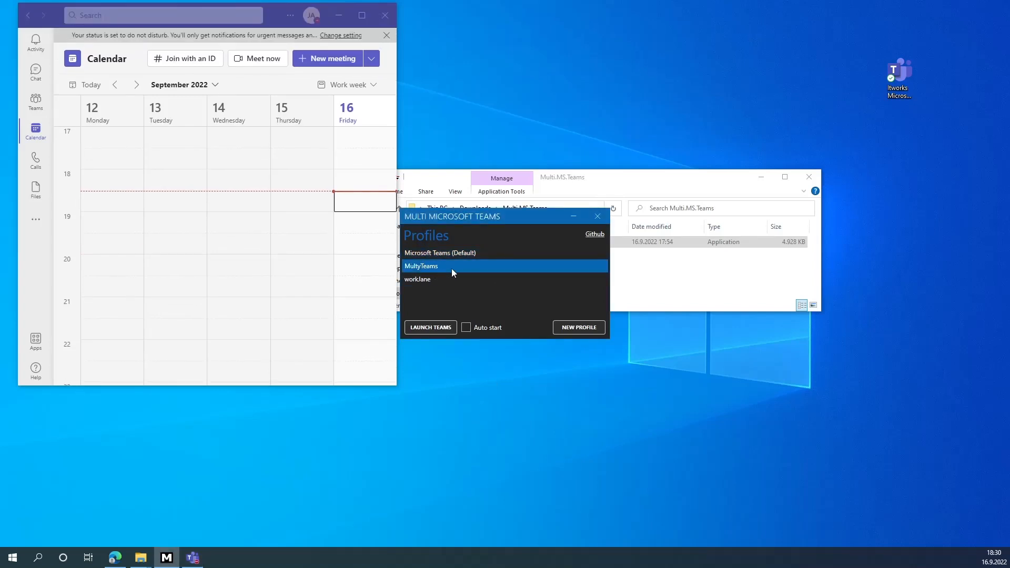
pyautogui.click(433, 326)
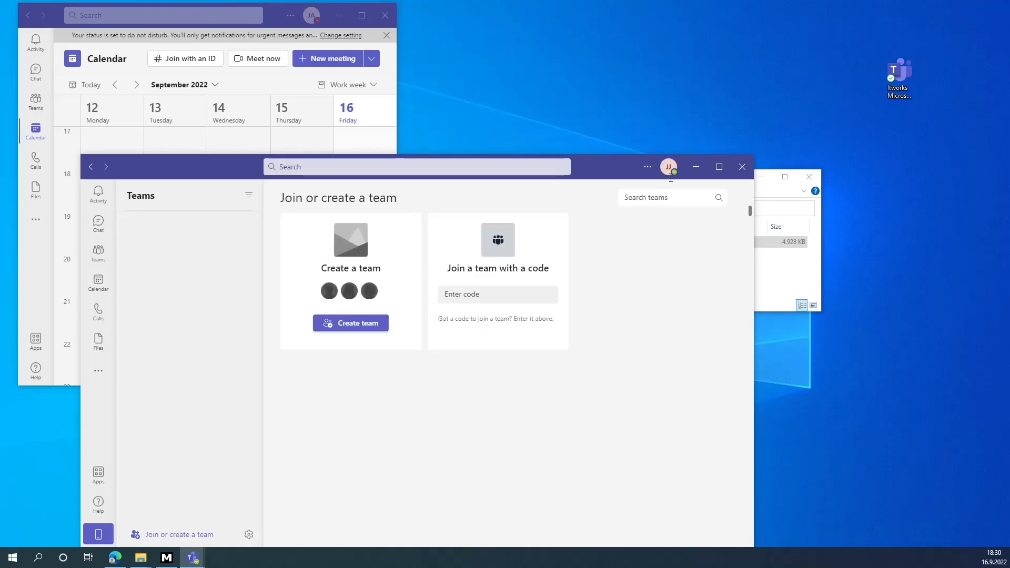
pyautogui.click(671, 169)
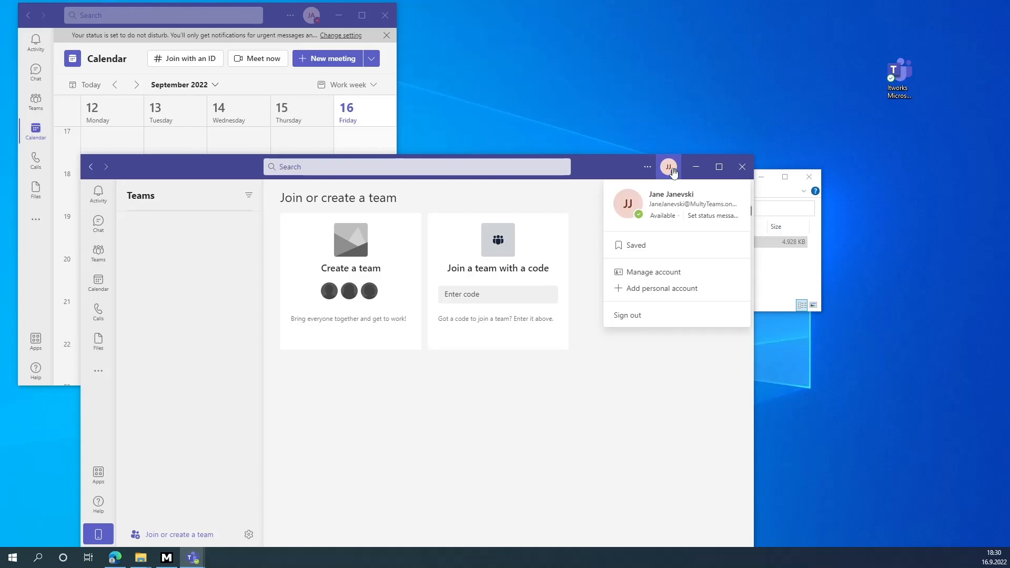
# - Launch Teams for the remaining workJane profile from Multi MS Teams
pyautogui.click(168, 554)
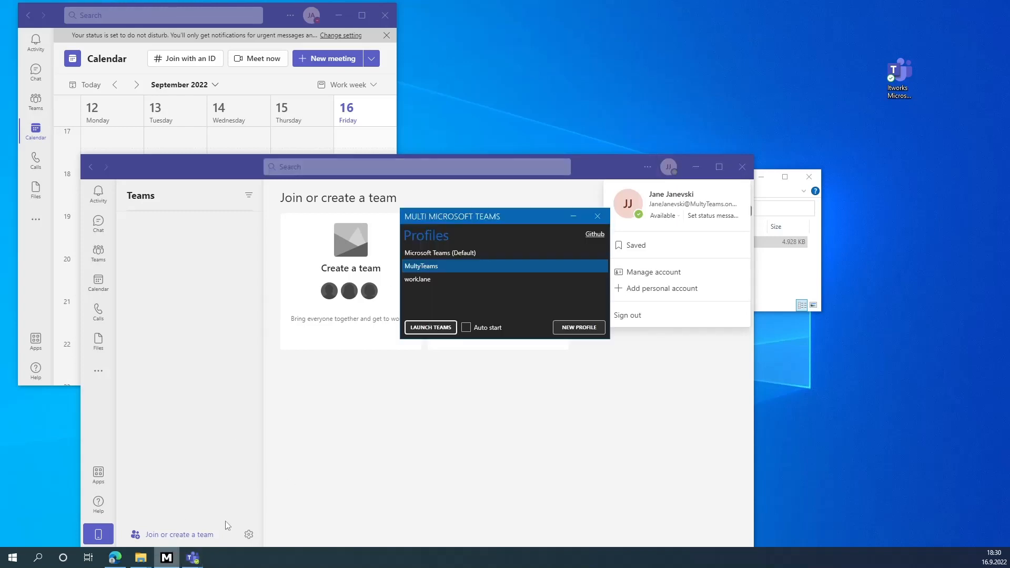
pyautogui.click(440, 279)
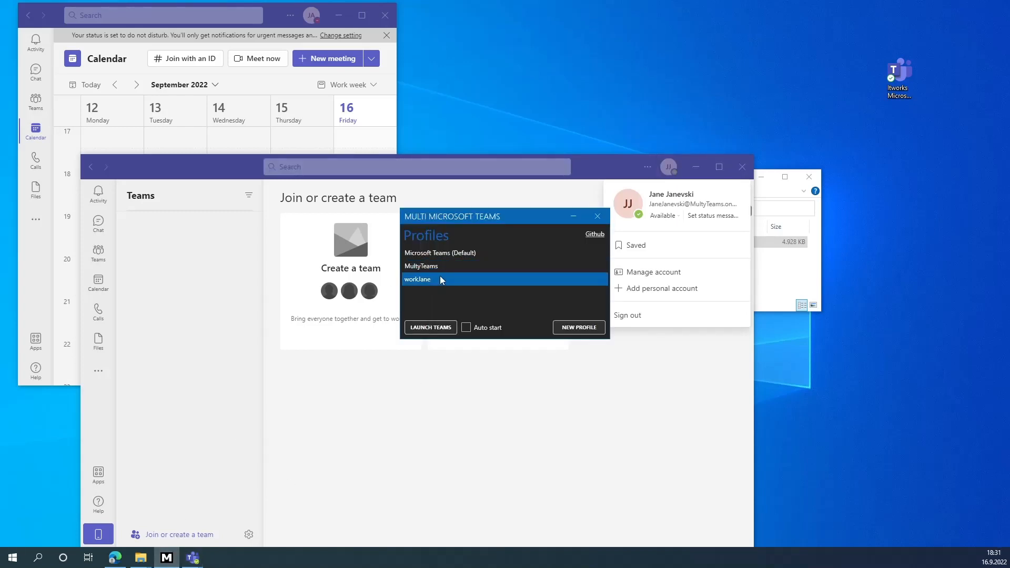
pyautogui.click(434, 327)
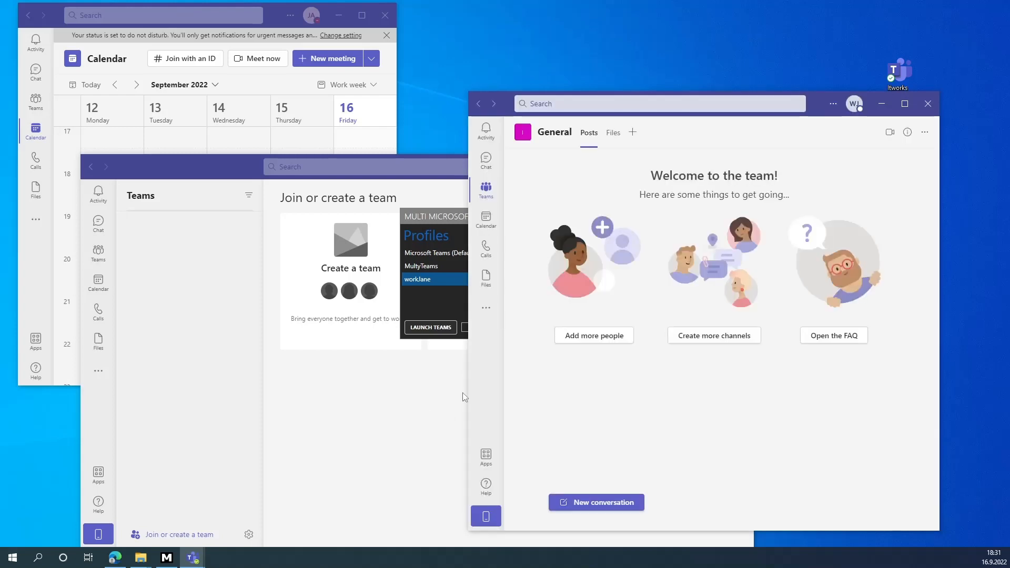
# - Open the account menus in the calendar, right and middle Teams windows at once
pyautogui.click(230, 169)
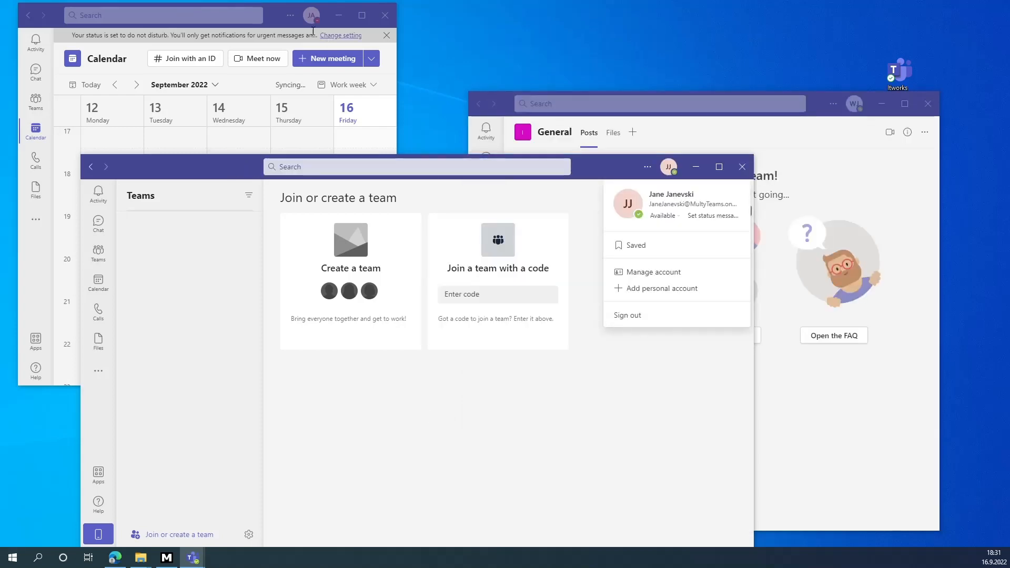
pyautogui.click(312, 15)
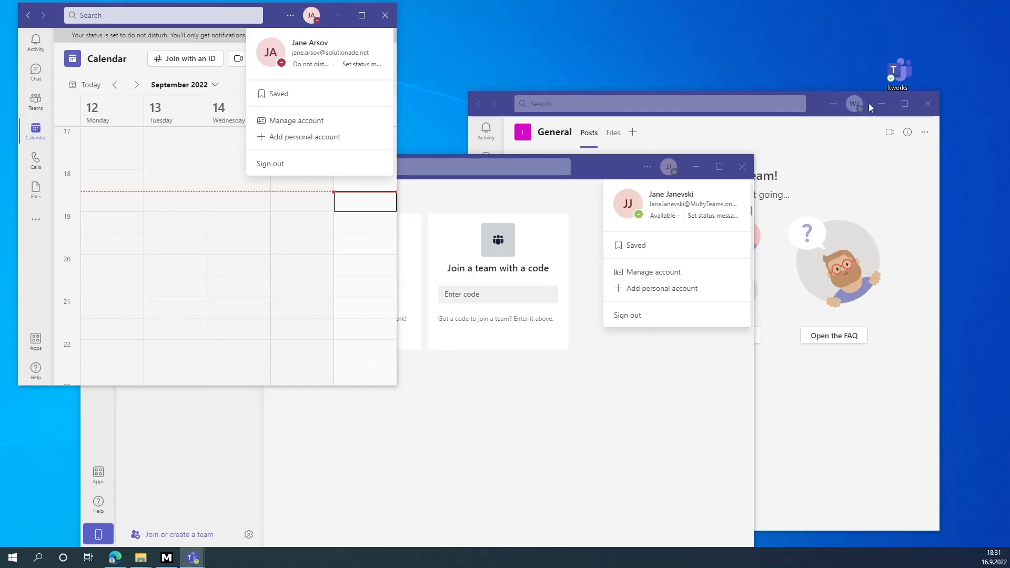
pyautogui.click(853, 104)
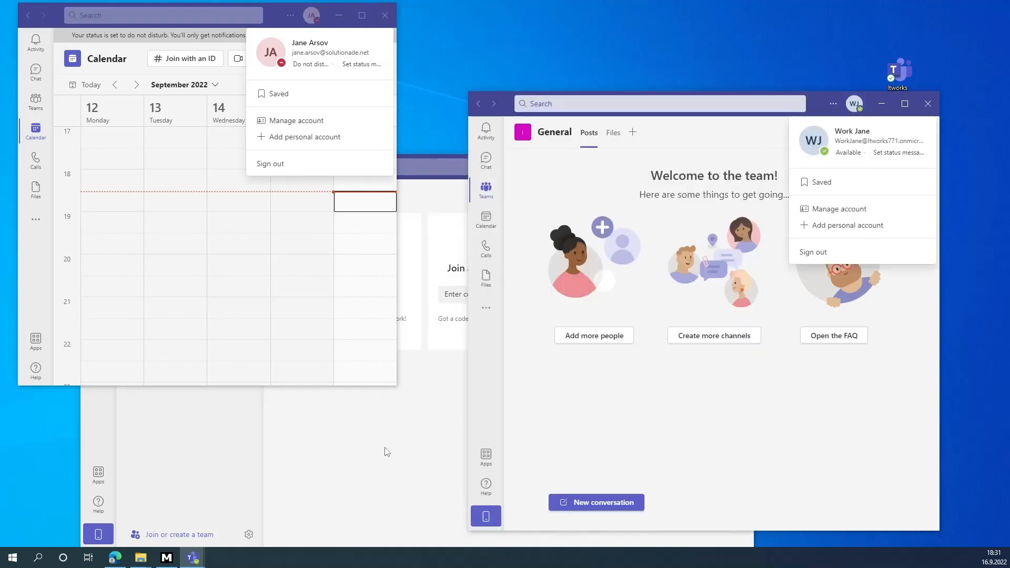
pyautogui.click(386, 452)
pyautogui.click(667, 167)
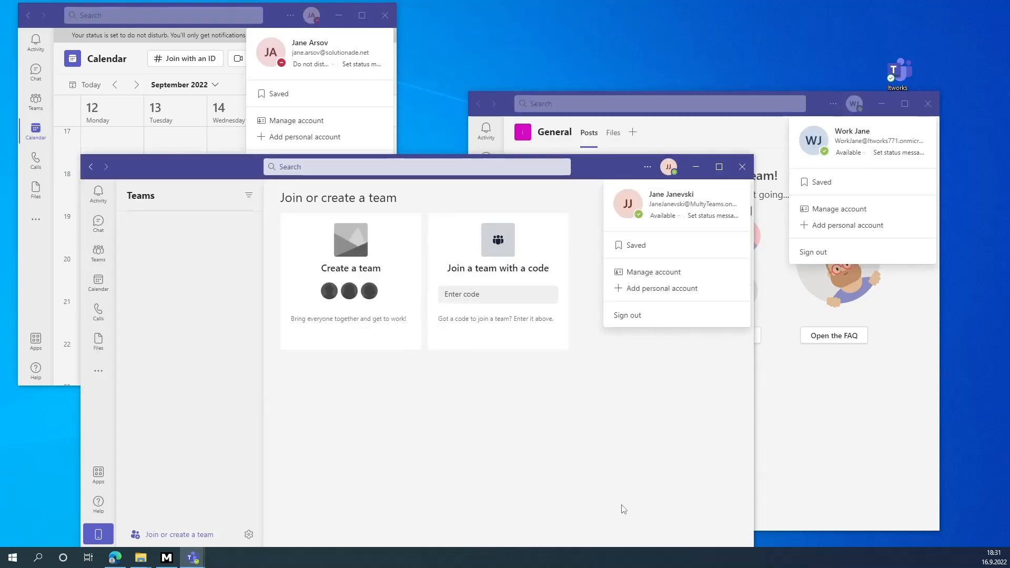